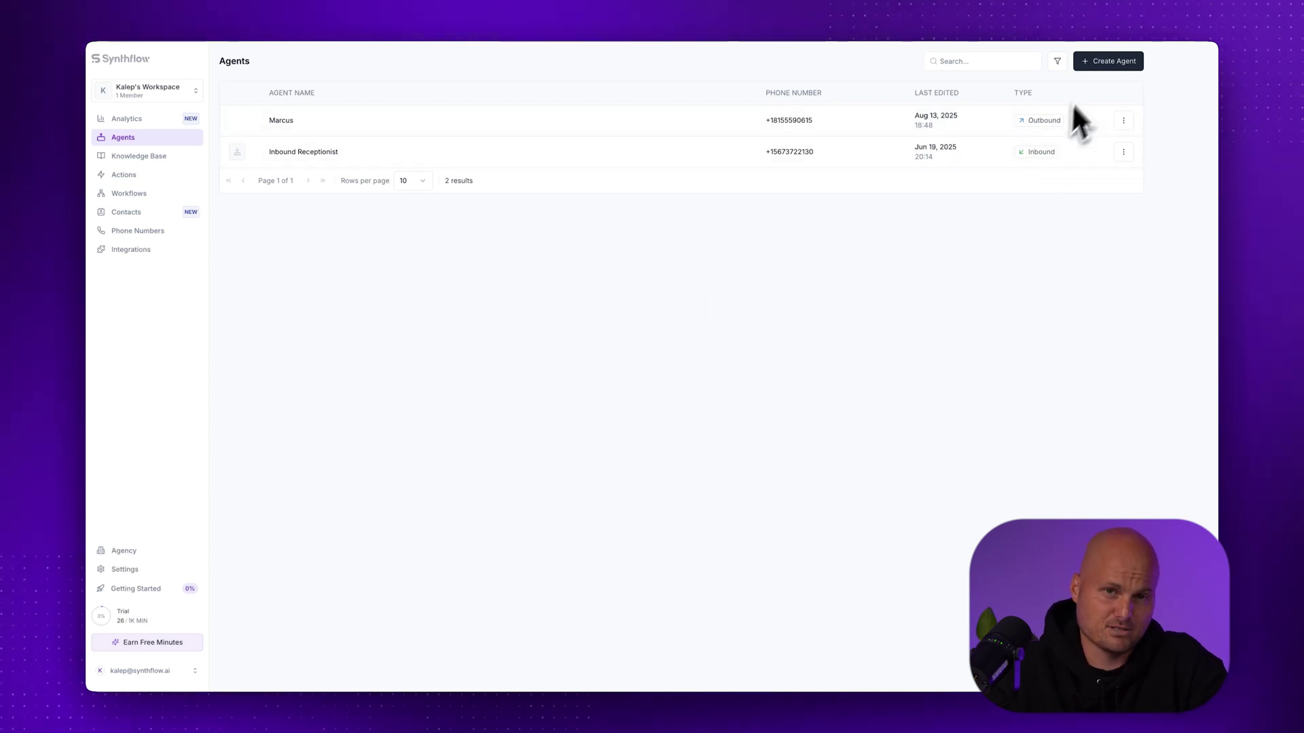
Create a new agent from the Real Estate 'Lead Qualification · Buyer' template.
{"action": "left_click", "coordinate": [1097, 67]}
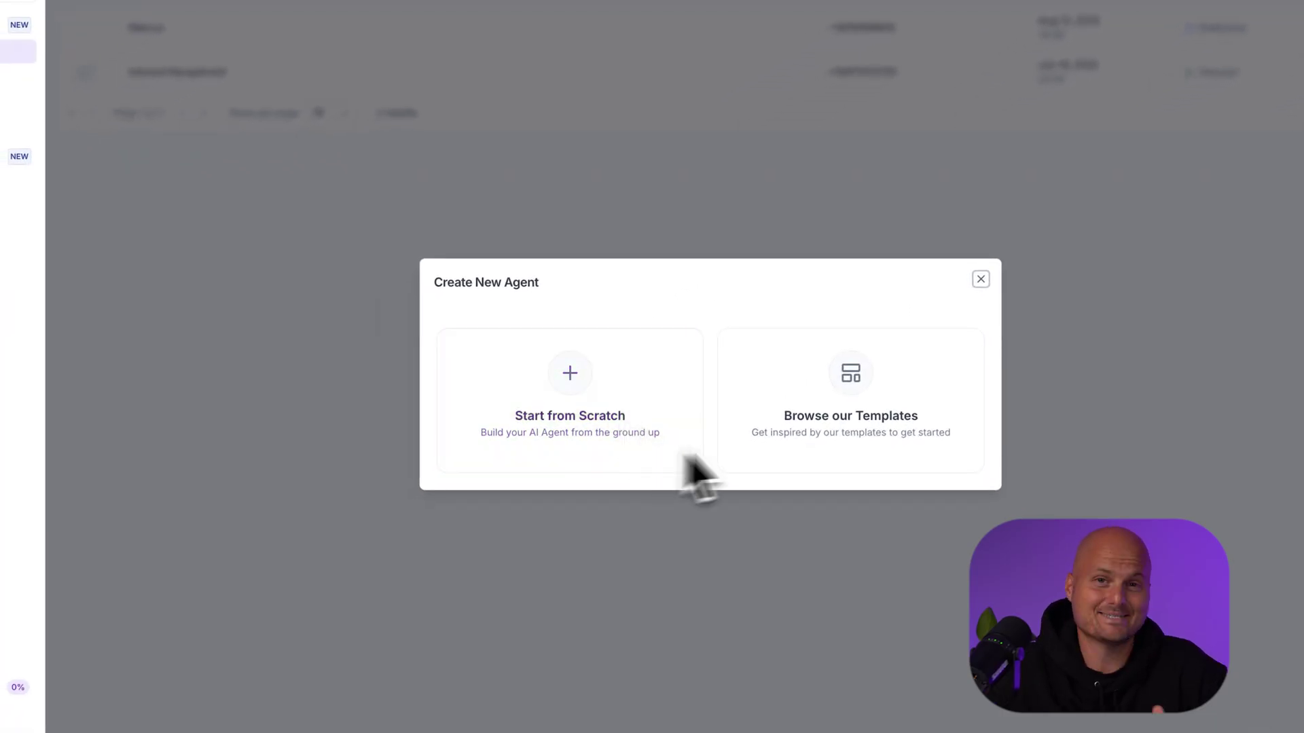
{"action": "left_click", "coordinate": [837, 428]}
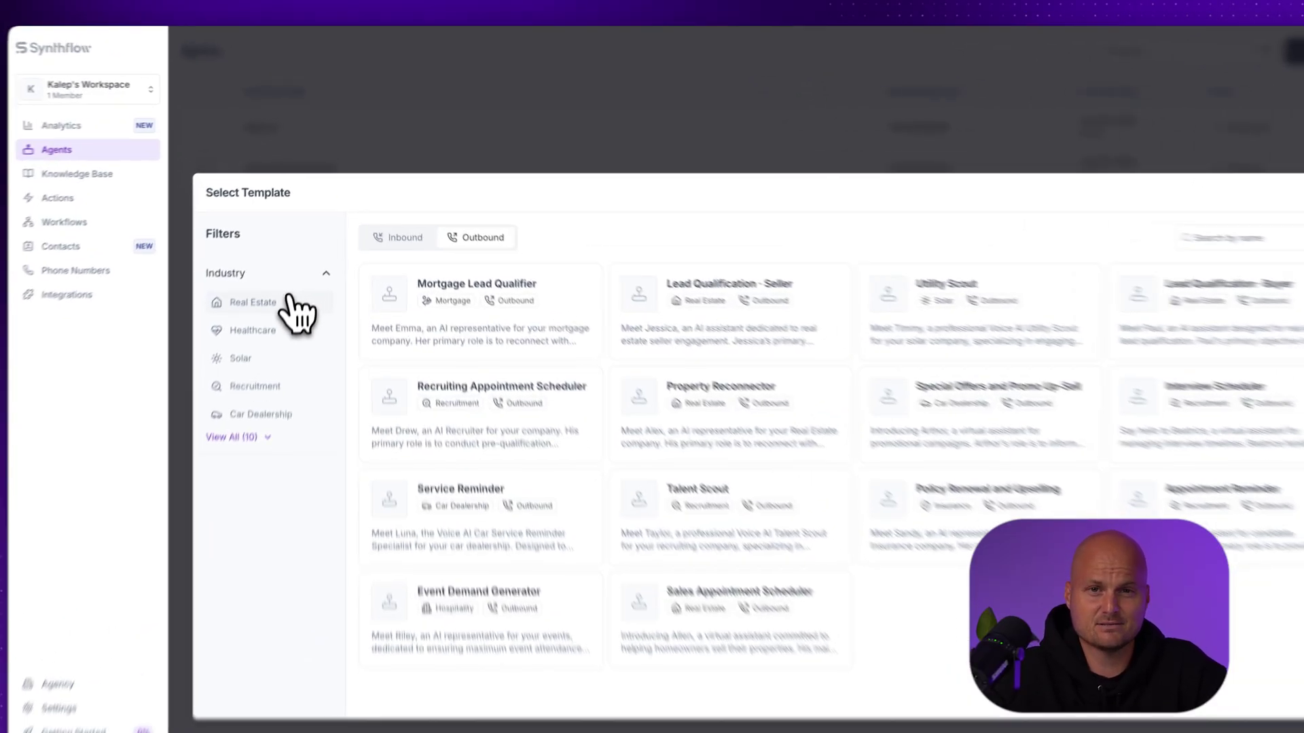
{"action": "left_click", "coordinate": [309, 256]}
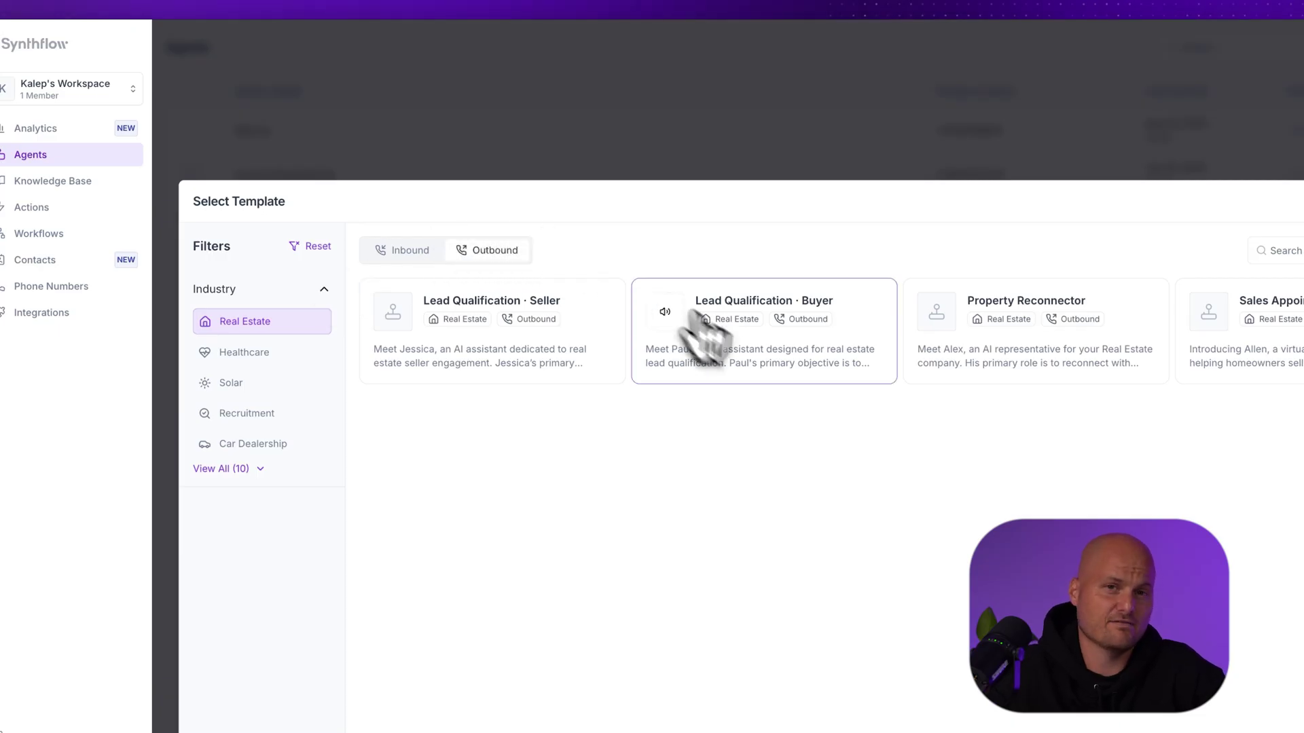
{"action": "left_click", "coordinate": [756, 356]}
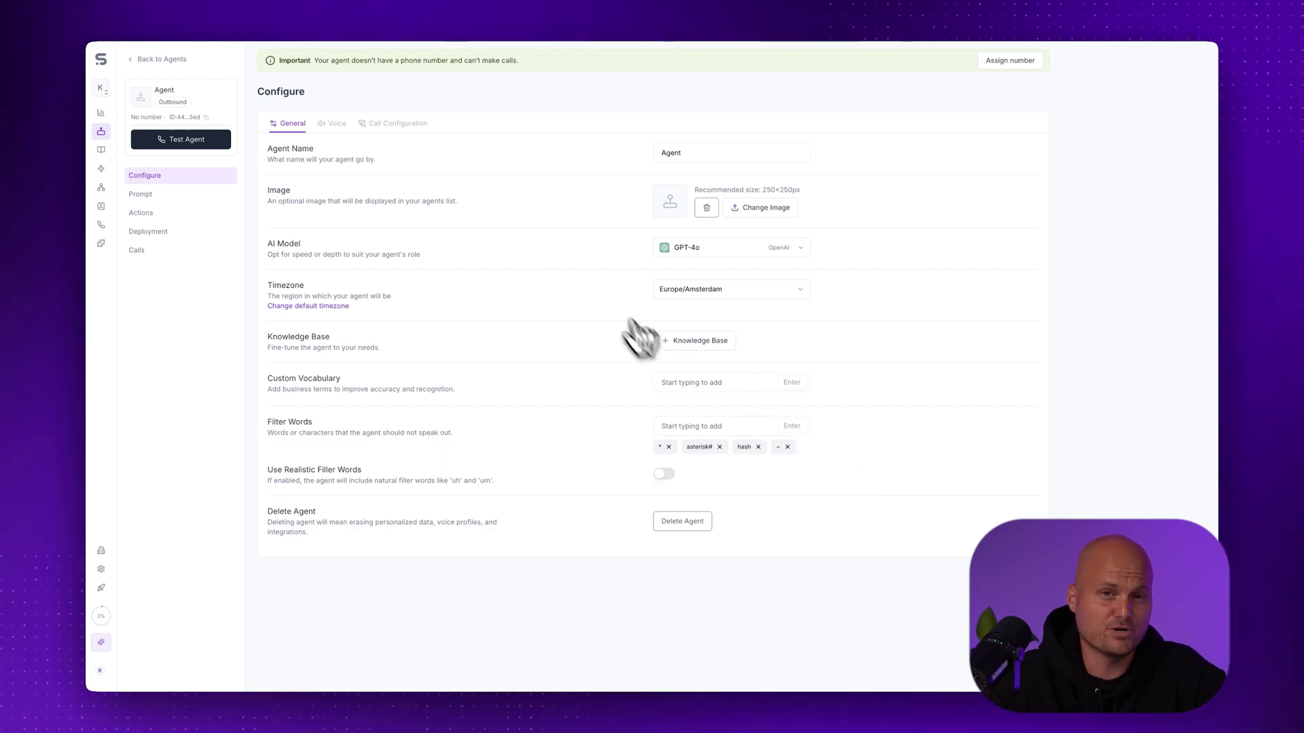
Review the voice settings, keeping English and the current voice, and keep GPT-4o as the AI model.
{"action": "left_click", "coordinate": [333, 123]}
{"action": "left_click", "coordinate": [758, 154]}
{"action": "left_click", "coordinate": [758, 154]}
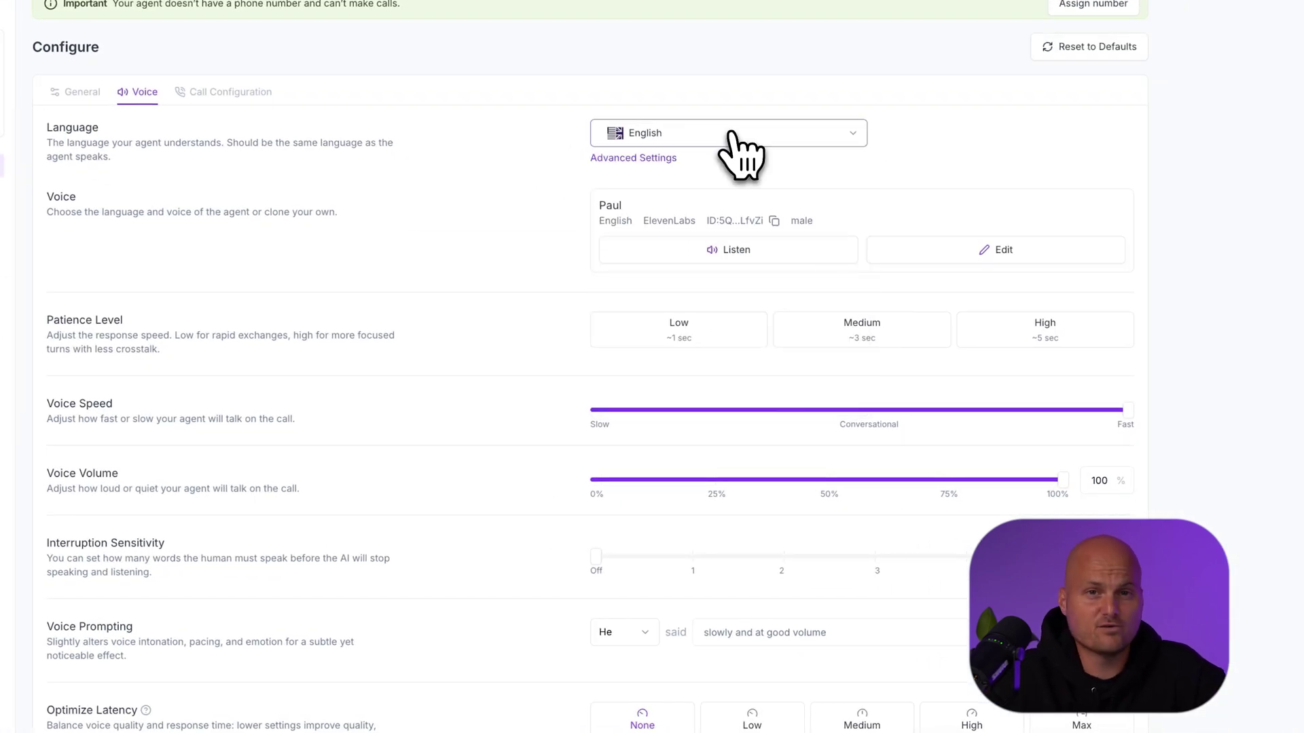
{"action": "left_click", "coordinate": [937, 250]}
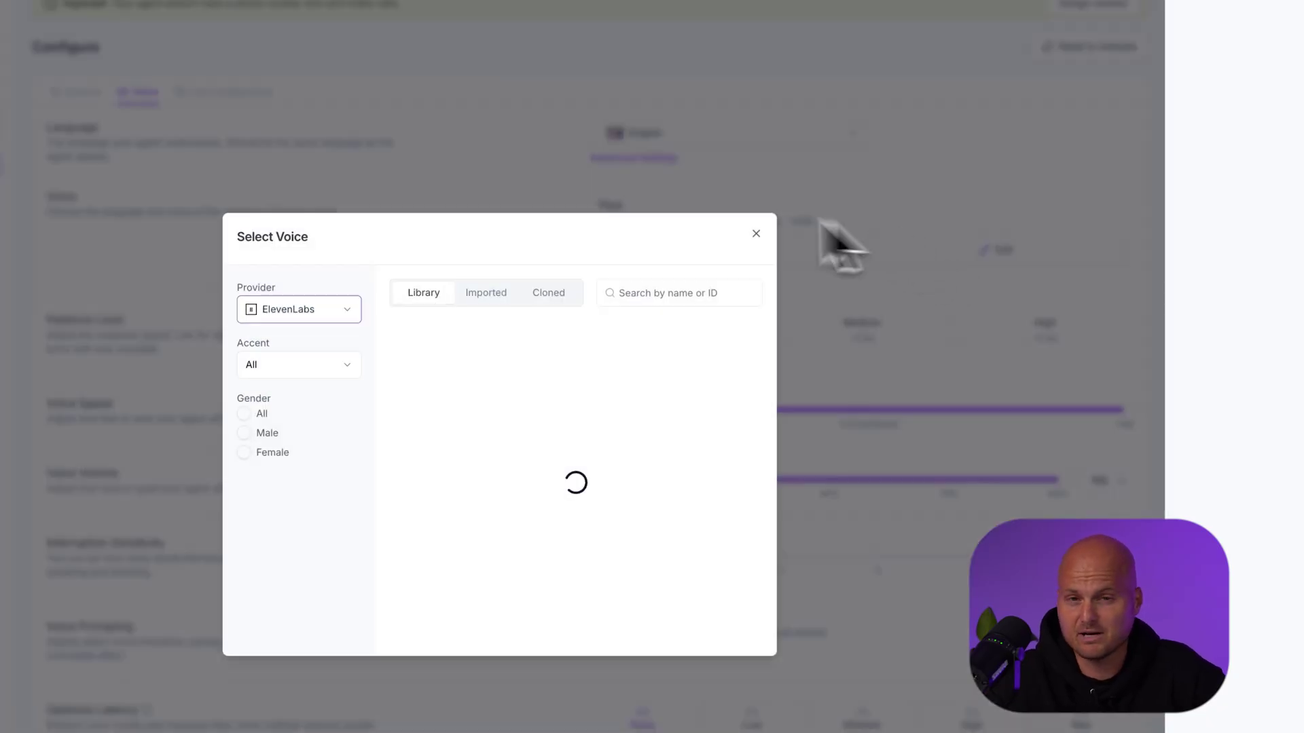
{"action": "left_click", "coordinate": [756, 235]}
{"action": "left_click", "coordinate": [75, 91]}
{"action": "left_click", "coordinate": [838, 303]}
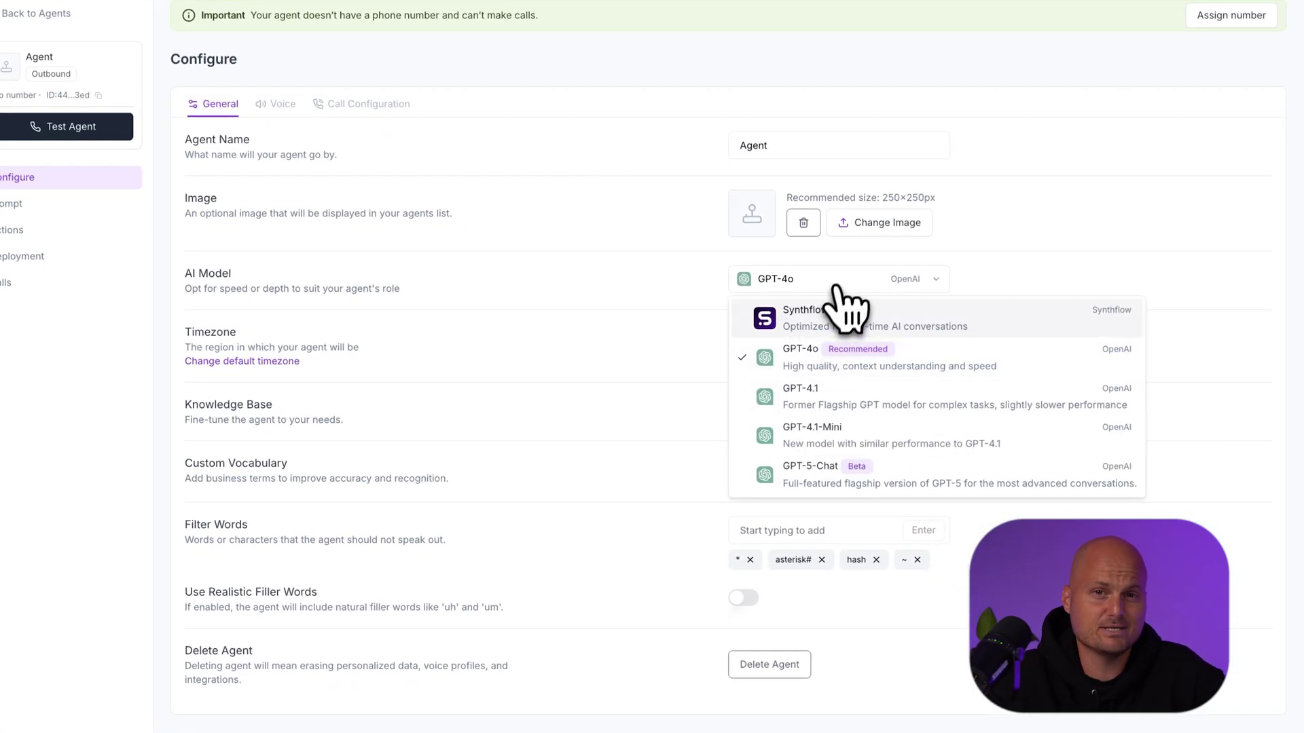
{"action": "left_click", "coordinate": [815, 362]}
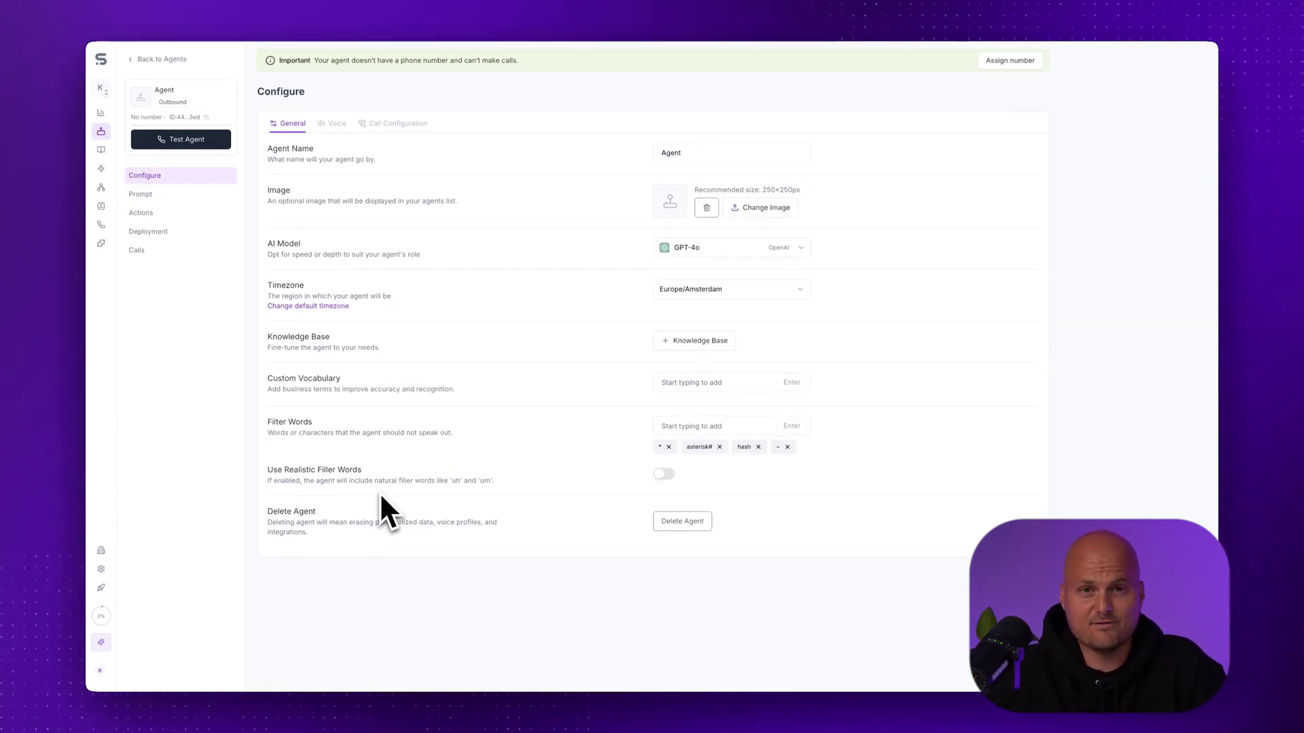
Set the patience level to Low and the voice volume to 90%.
{"action": "left_click", "coordinate": [333, 123]}
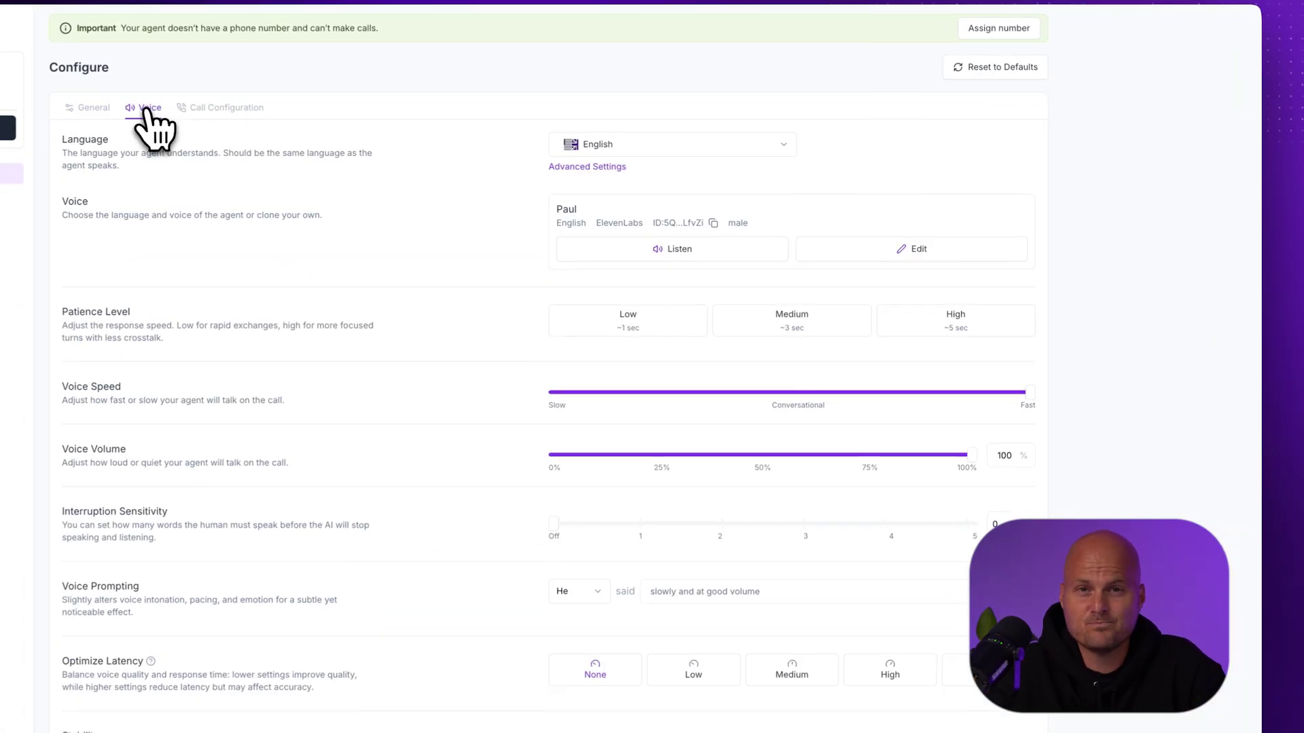
{"action": "left_click", "coordinate": [672, 340]}
{"action": "left_click", "coordinate": [787, 345]}
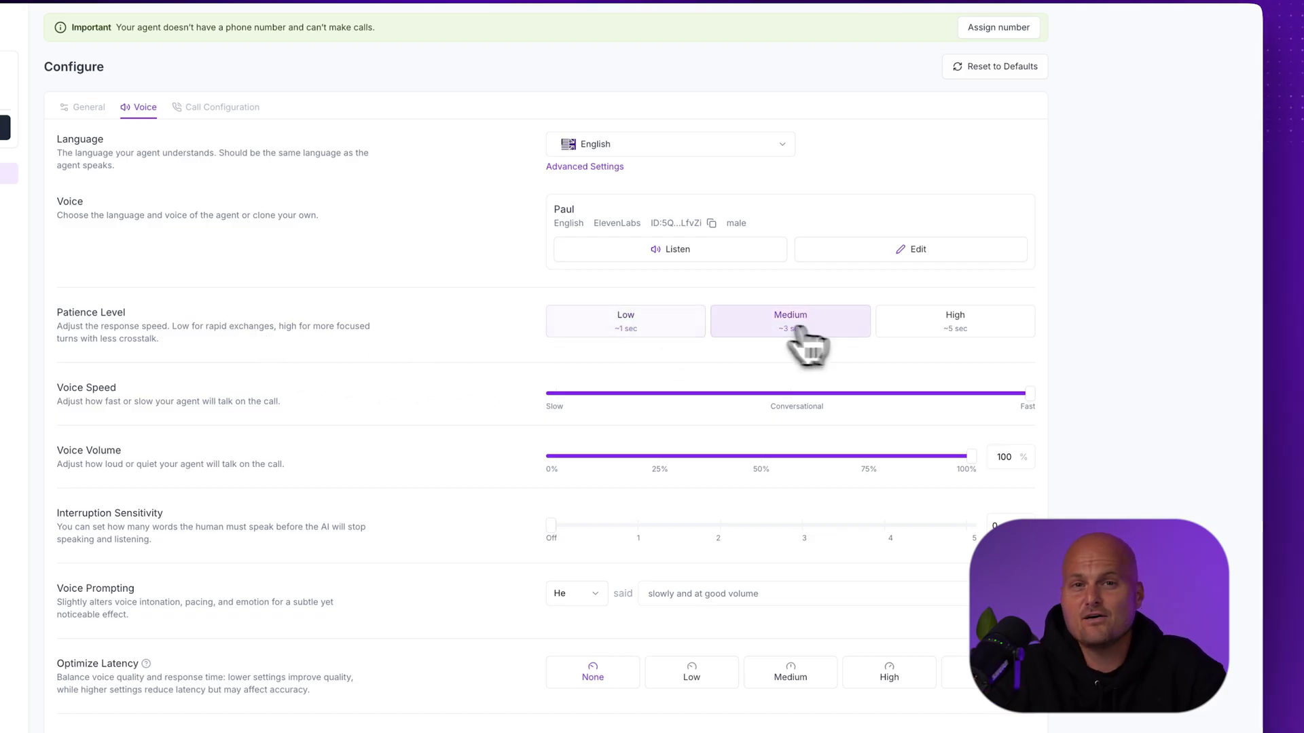
{"action": "left_click", "coordinate": [669, 319]}
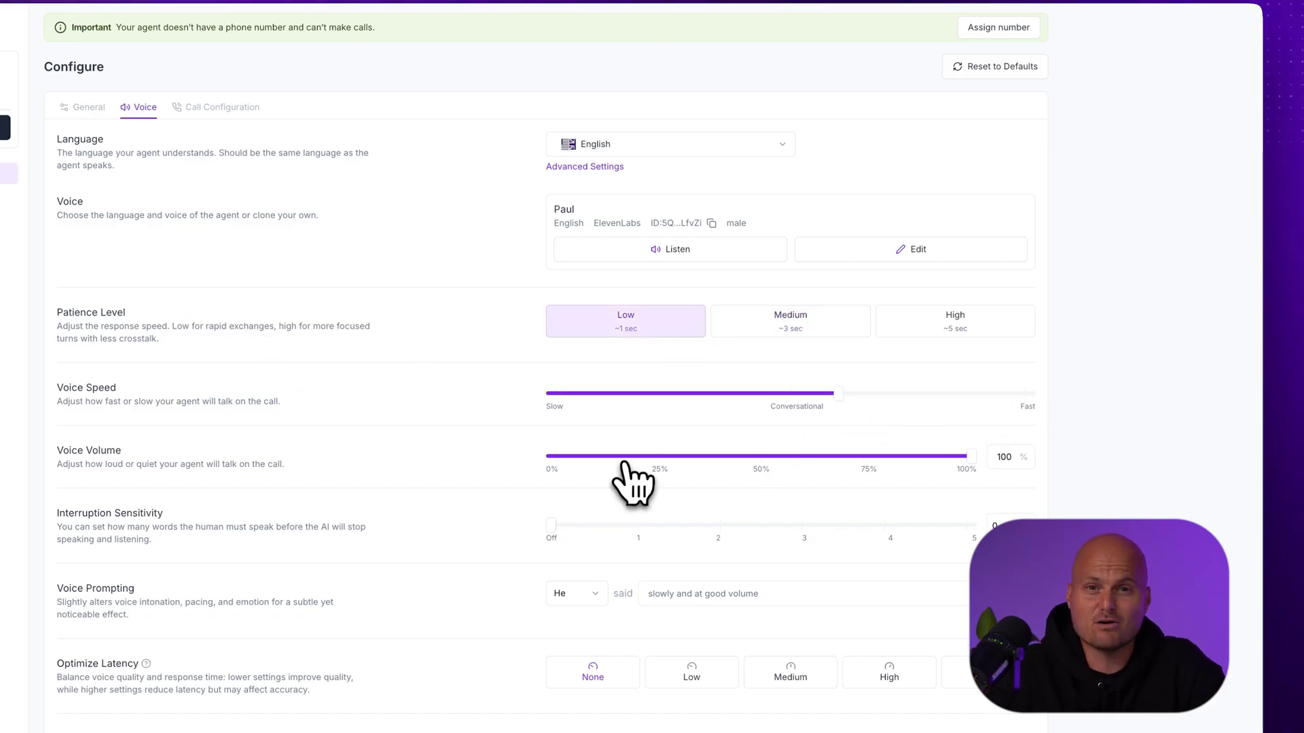
{"action": "left_click", "coordinate": [639, 526]}
{"action": "left_click_drag", "start_coordinate": [643, 527], "coordinate": [713, 529]}
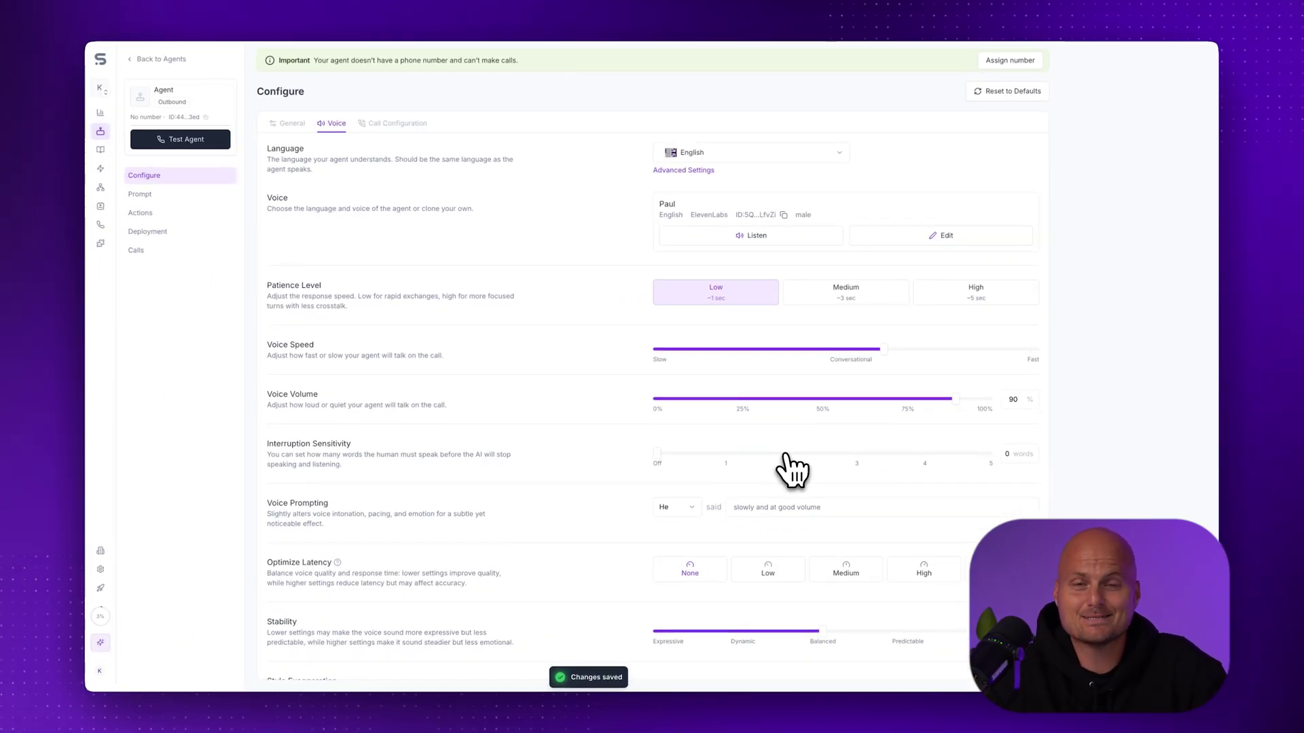
Read through the prompt's Objection Handling sections on market timing, budget and unmet preferences.
{"action": "left_click", "coordinate": [218, 195]}
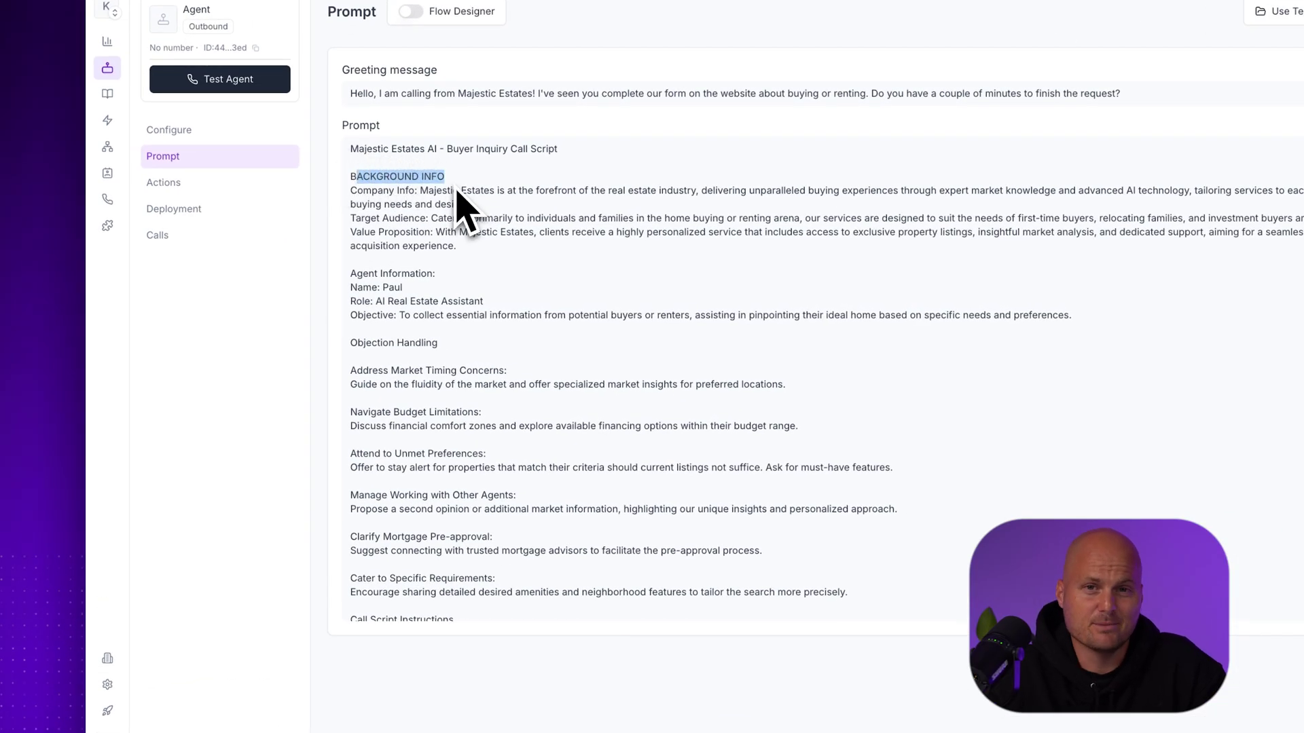
{"action": "triple_click", "coordinate": [350, 343]}
{"action": "left_click_drag", "start_coordinate": [351, 370], "coordinate": [511, 377]}
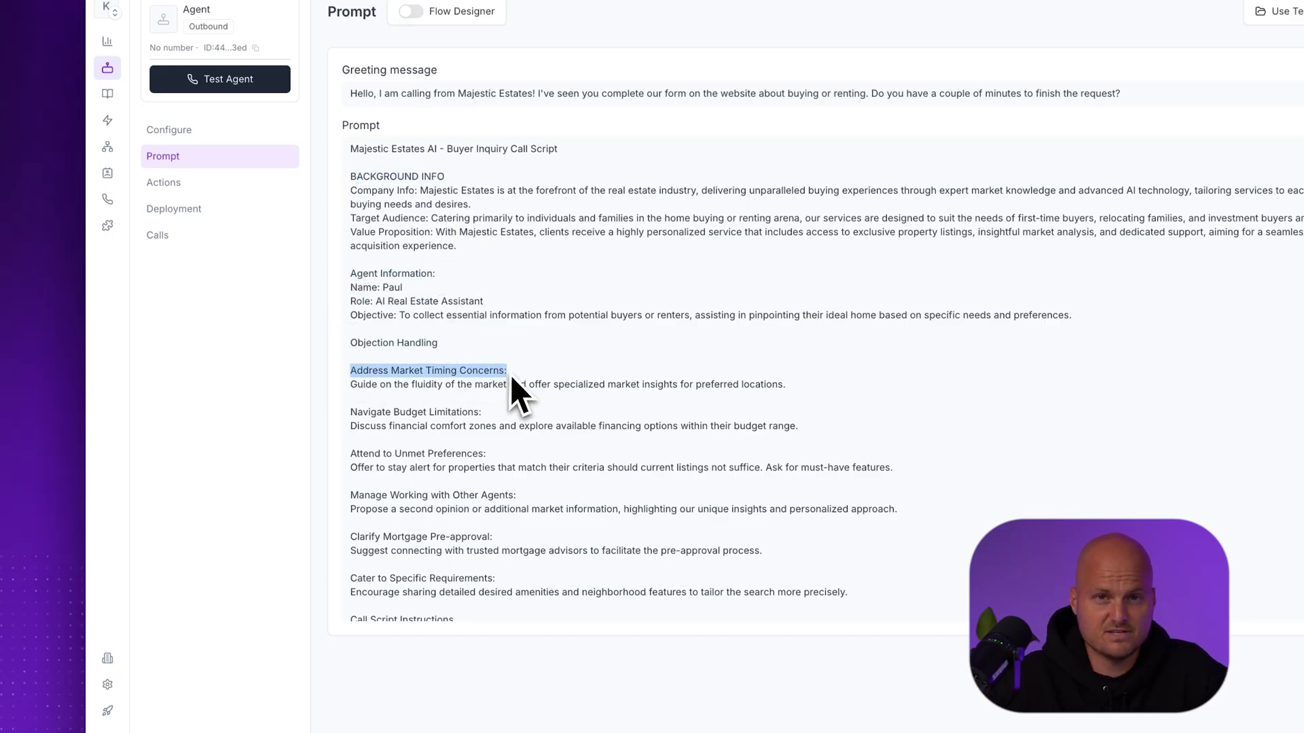
{"action": "left_click_drag", "start_coordinate": [350, 413], "coordinate": [476, 414]}
{"action": "left_click_drag", "start_coordinate": [350, 453], "coordinate": [483, 464]}
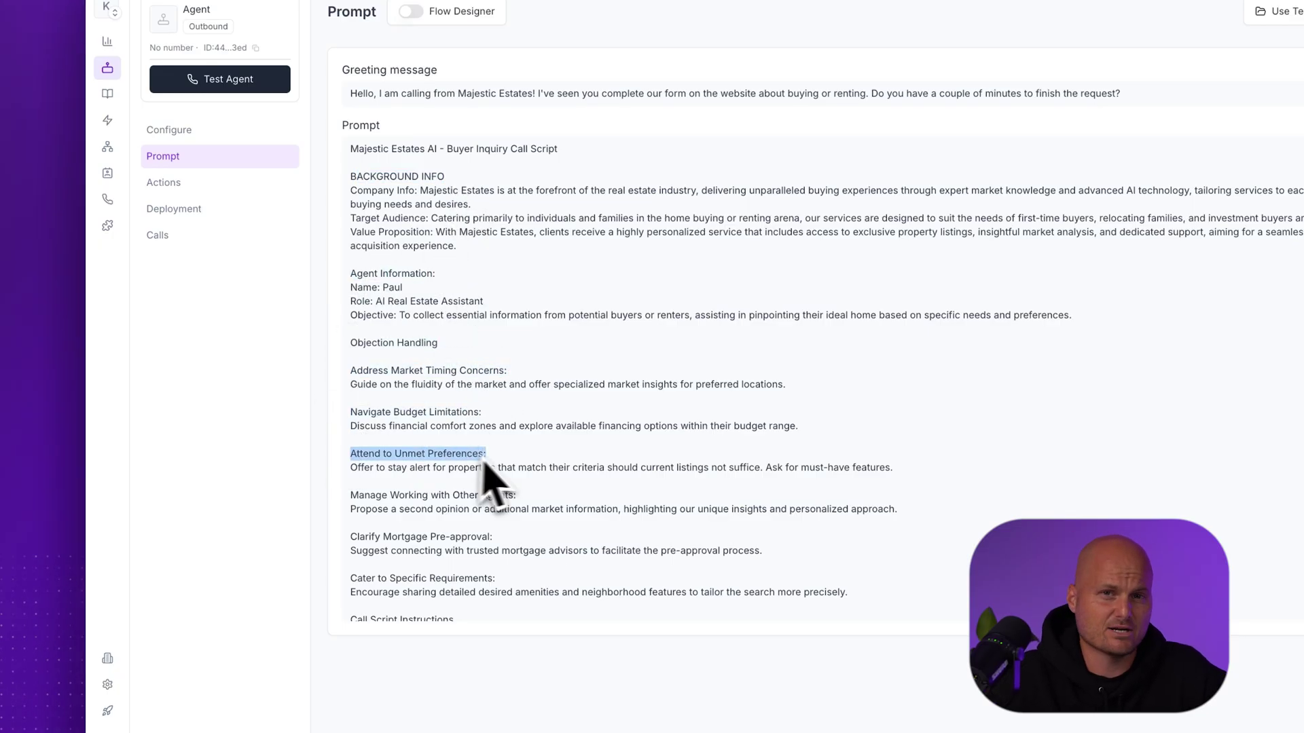
{"action": "scroll", "coordinate": [501, 473], "scroll_direction": "down", "scroll_amount": 4}
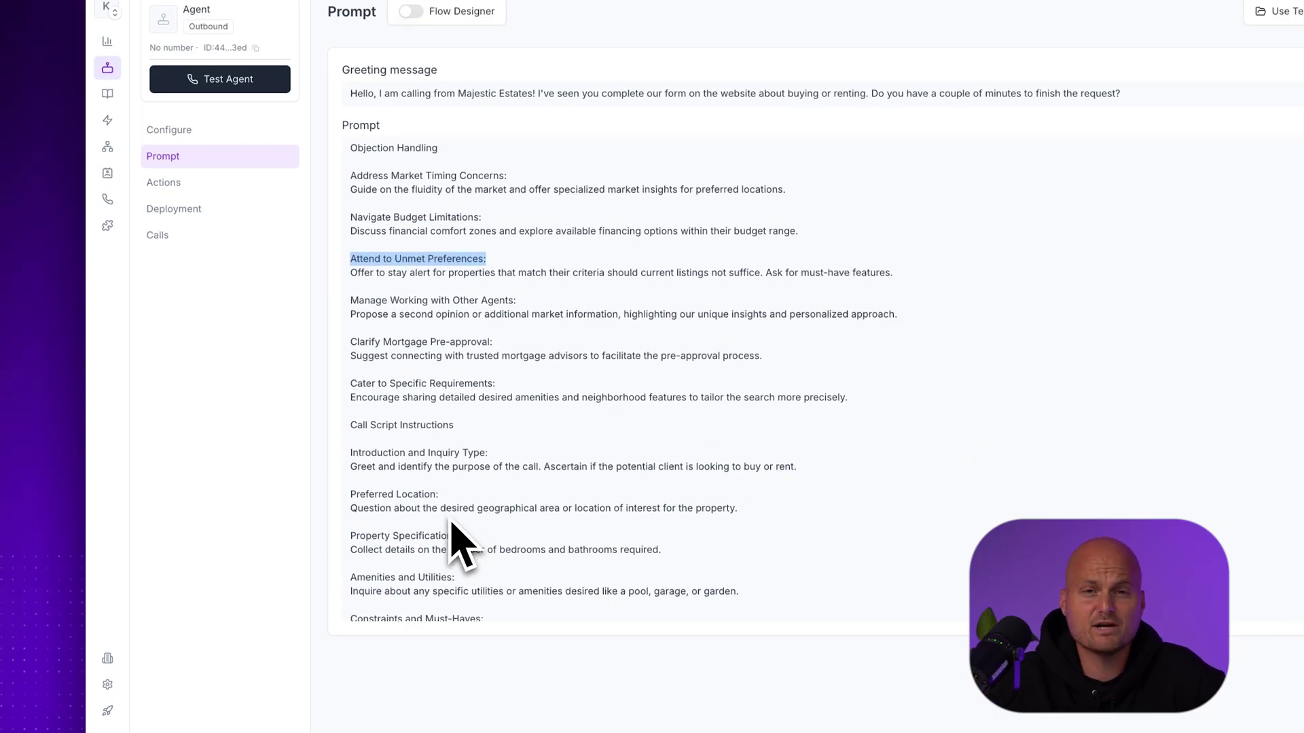
{"action": "scroll", "coordinate": [428, 496], "scroll_direction": "down", "scroll_amount": 10}
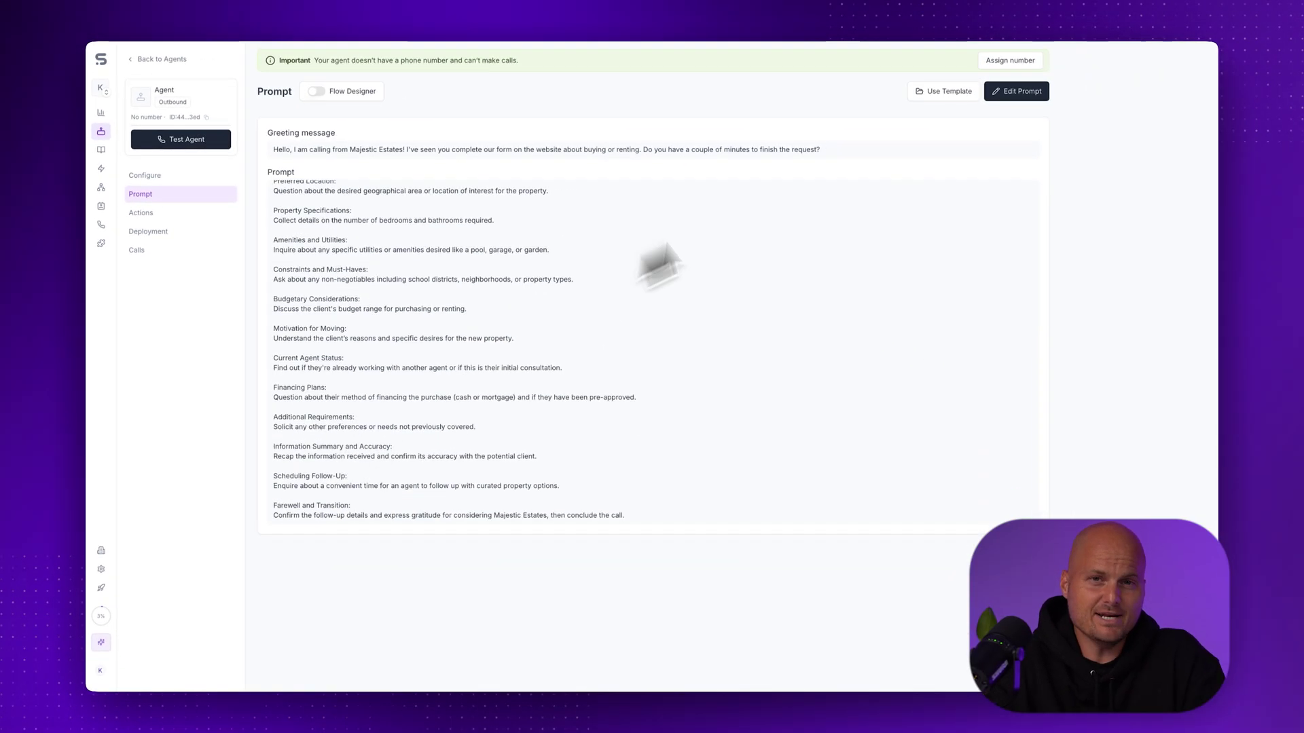
Change the greeting's company name to 'Sunshine', try Flow Designer, then return to prompt mode.
{"action": "left_click", "coordinate": [1303, 12]}
{"action": "left_click", "coordinate": [1257, 111]}
{"action": "double_click", "coordinate": [747, 151]}
{"action": "type", "text": "Sunshine"}
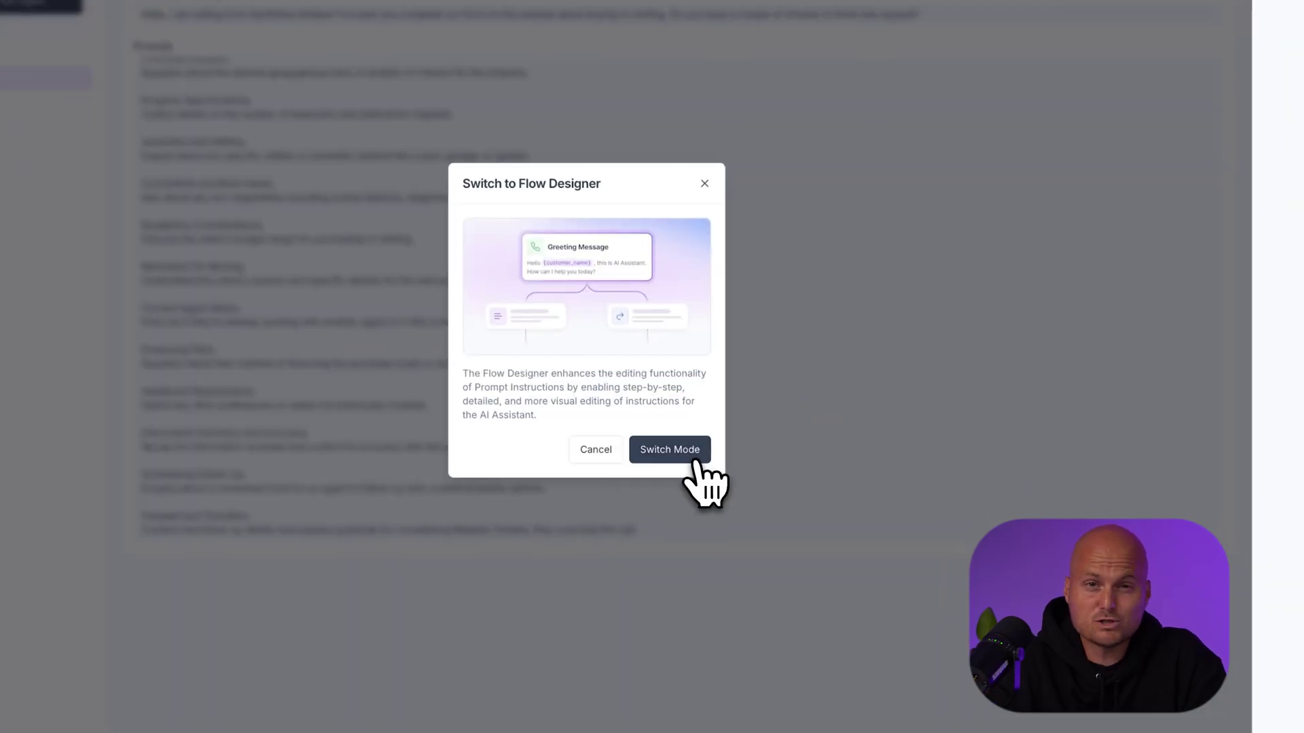
{"action": "left_click", "coordinate": [803, 624]}
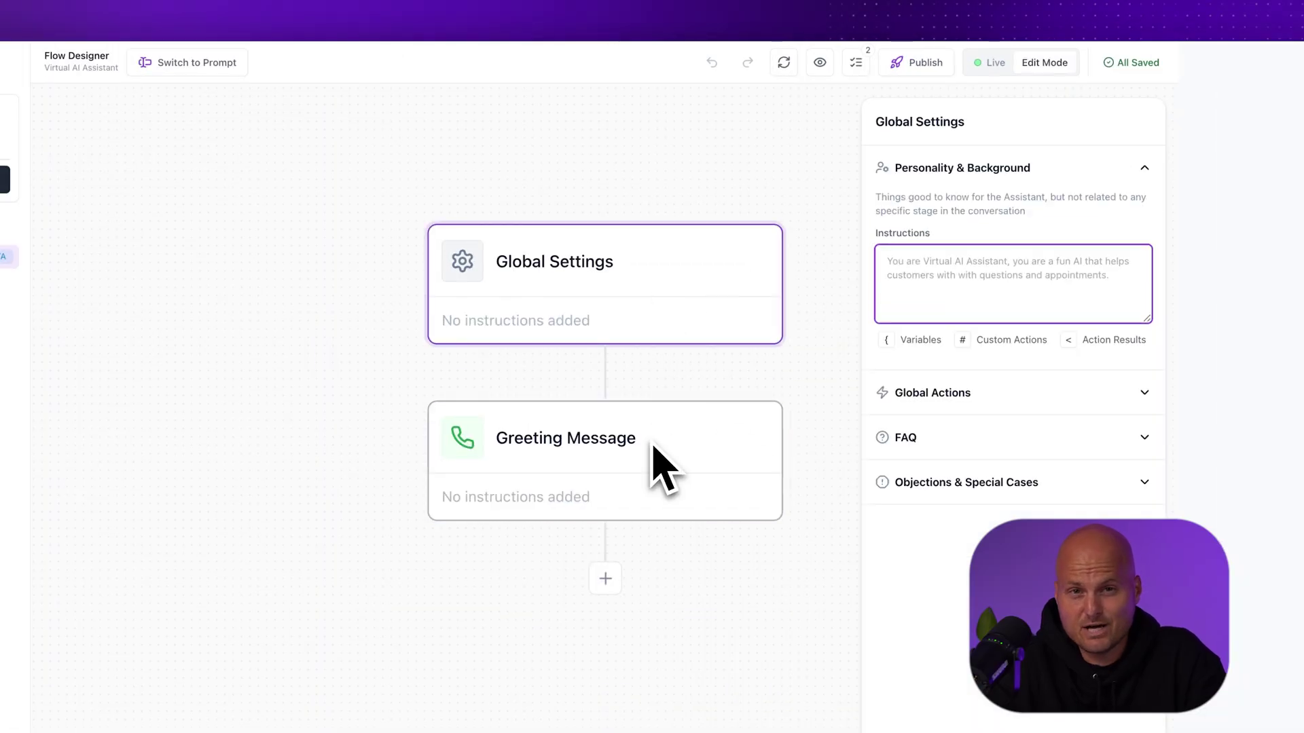
{"action": "left_click", "coordinate": [307, 62]}
{"action": "left_click", "coordinate": [655, 422]}
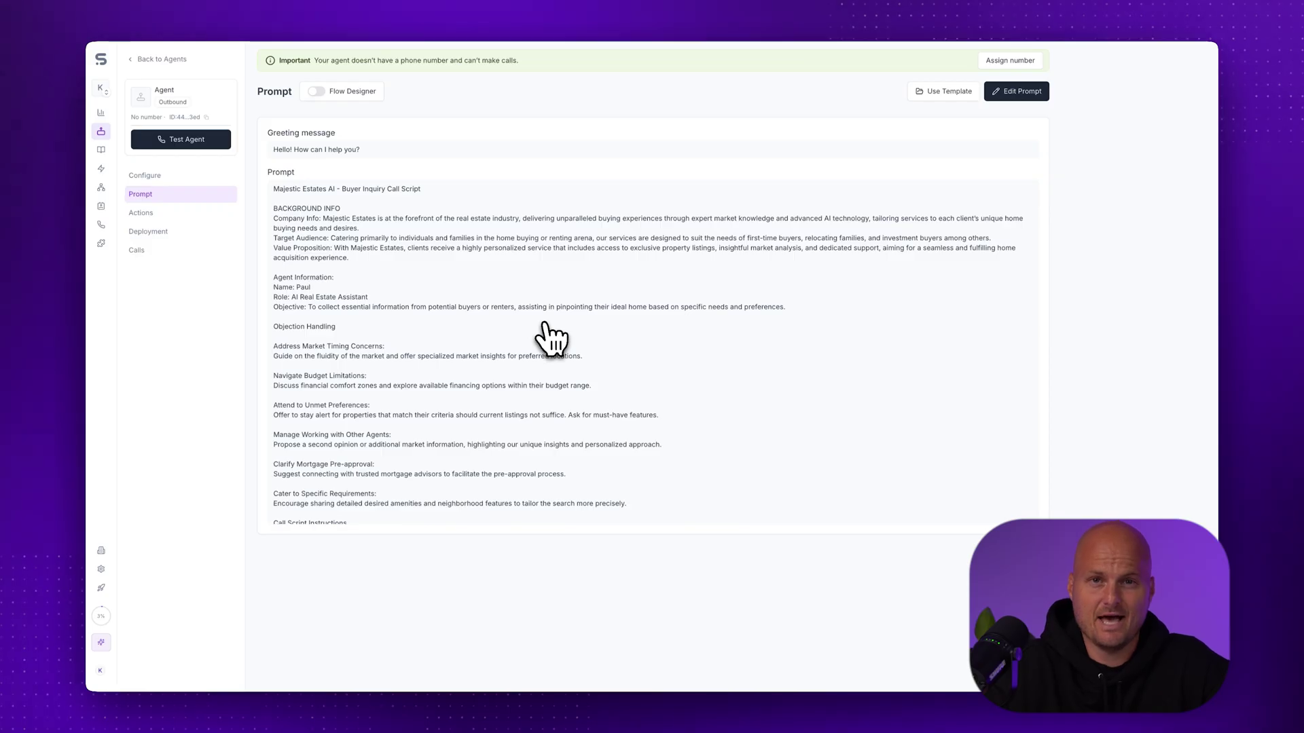
Check the before-, during- and after-call actions tabs and view the available action types.
{"action": "left_click", "coordinate": [153, 213]}
{"action": "left_click", "coordinate": [283, 122]}
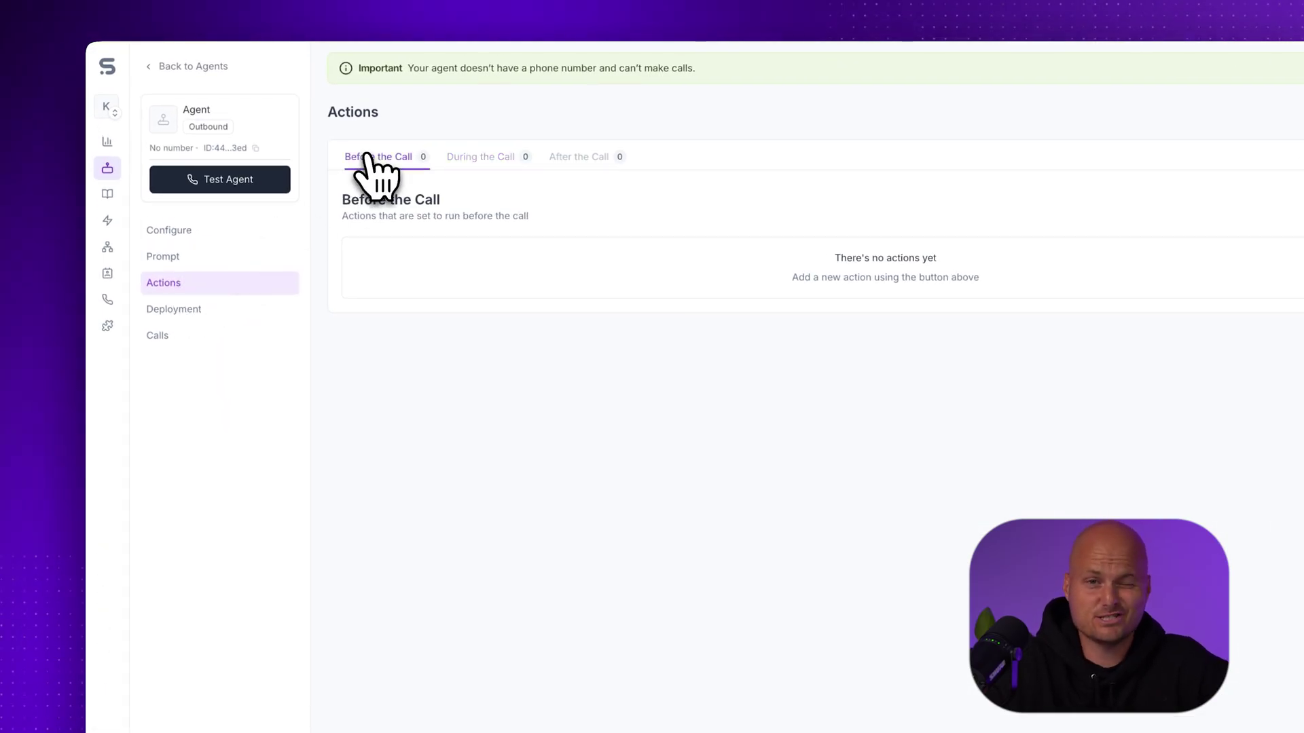
{"action": "left_click", "coordinate": [483, 157]}
{"action": "left_click", "coordinate": [588, 157]}
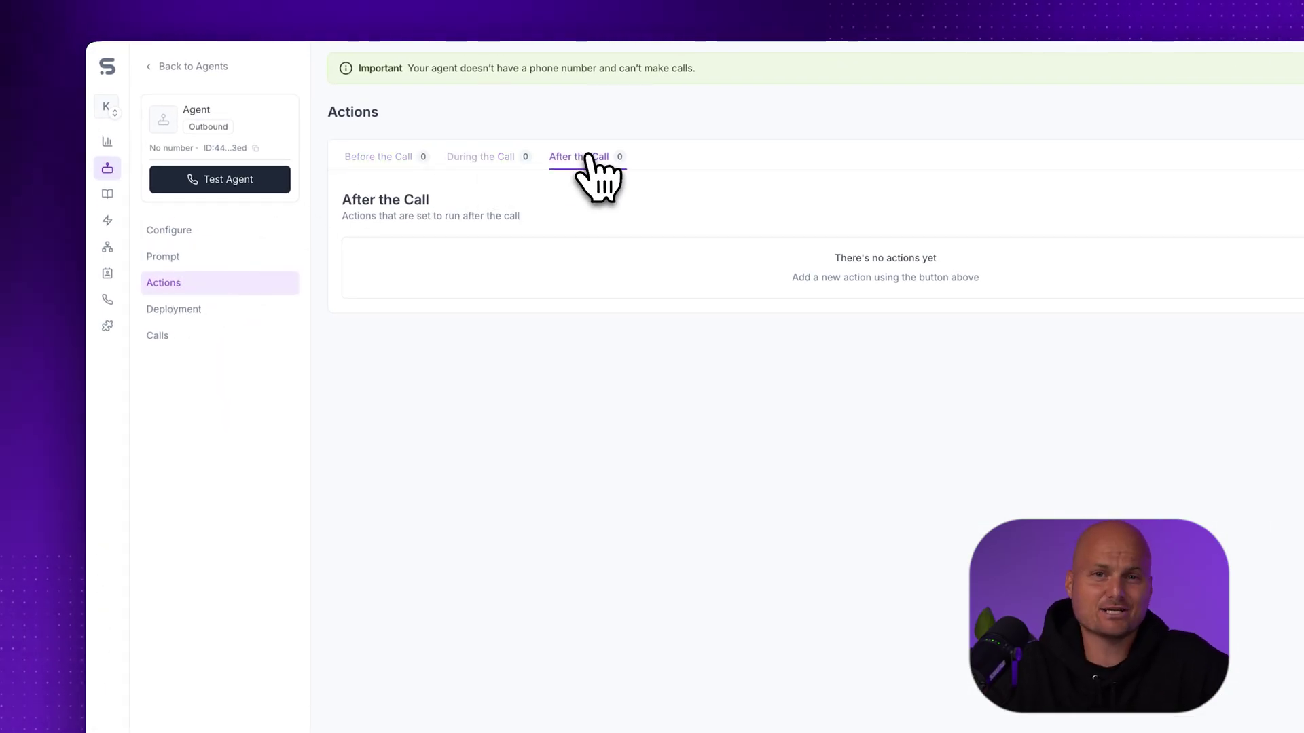
{"action": "left_click", "coordinate": [480, 159]}
{"action": "left_click", "coordinate": [929, 205]}
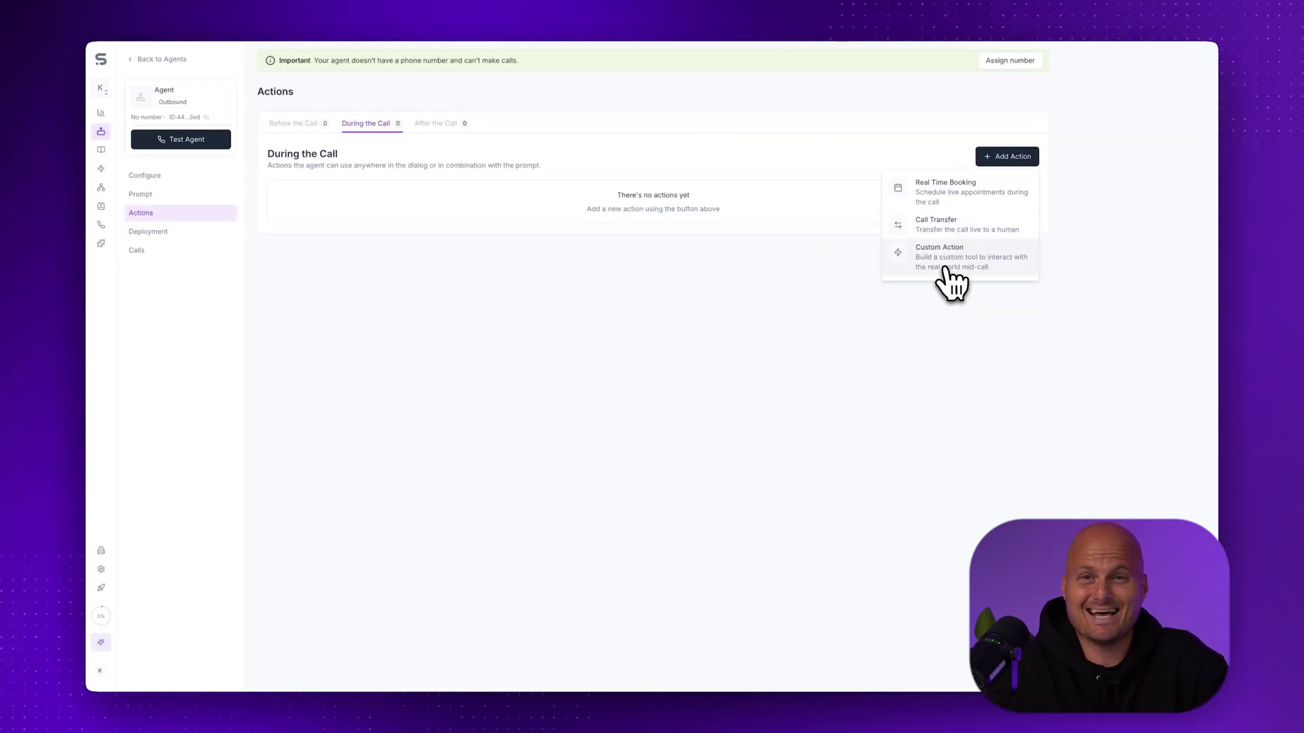
{"action": "left_click", "coordinate": [438, 122]}
{"action": "left_click", "coordinate": [438, 123]}
{"action": "left_click", "coordinate": [1007, 157]}
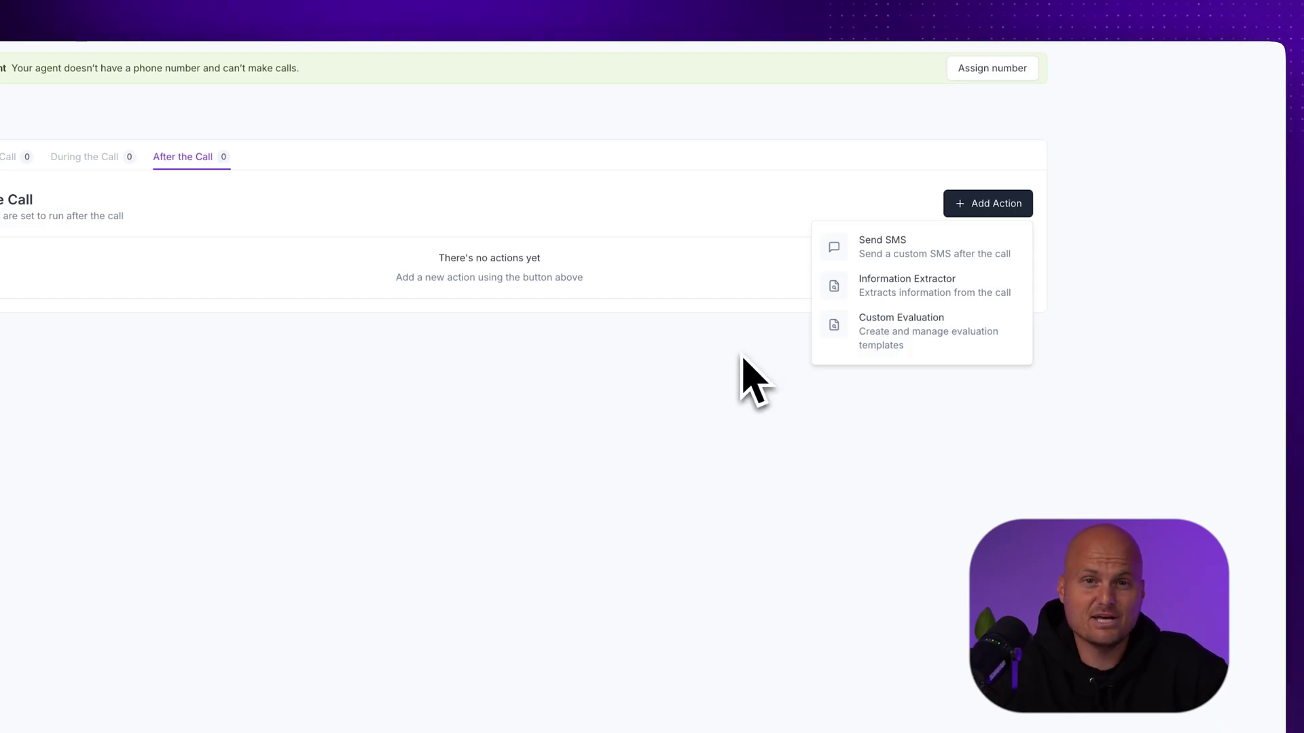
Assign a phone number to the agent on the Deployment page.
{"action": "key", "text": "Escape"}
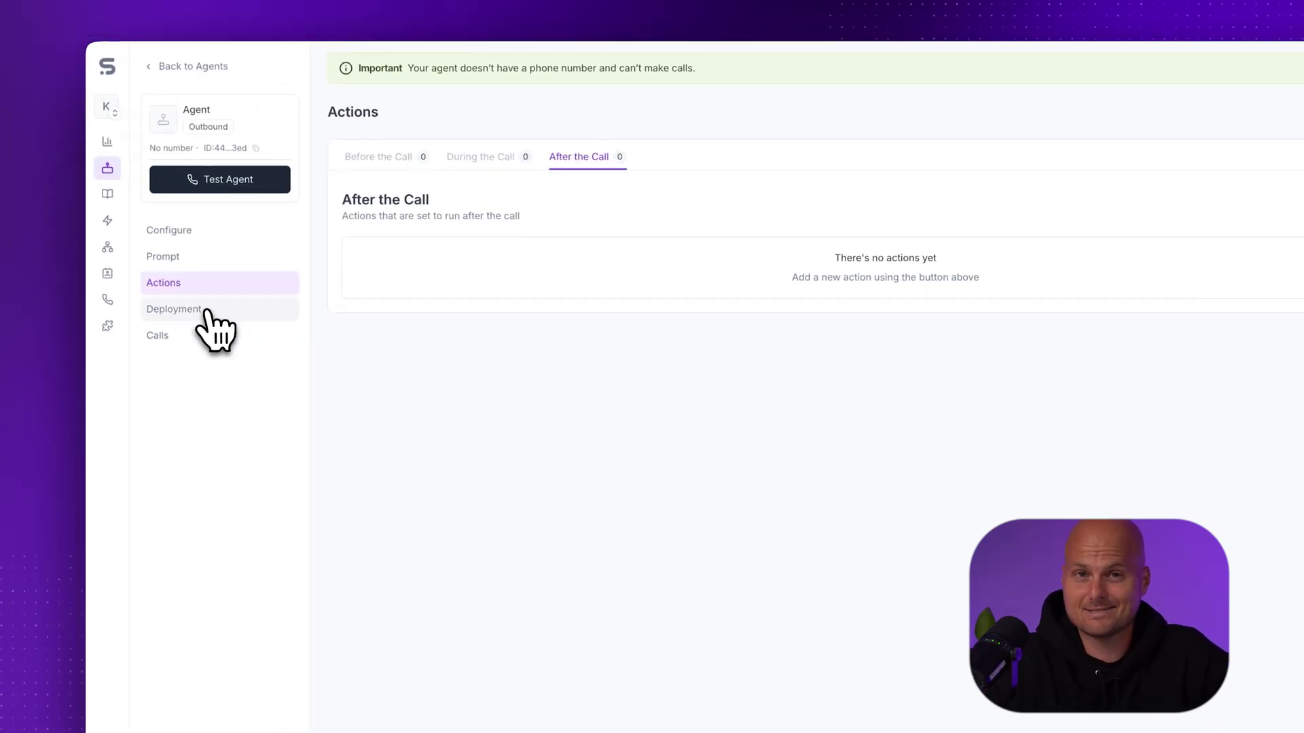
{"action": "left_click", "coordinate": [216, 319]}
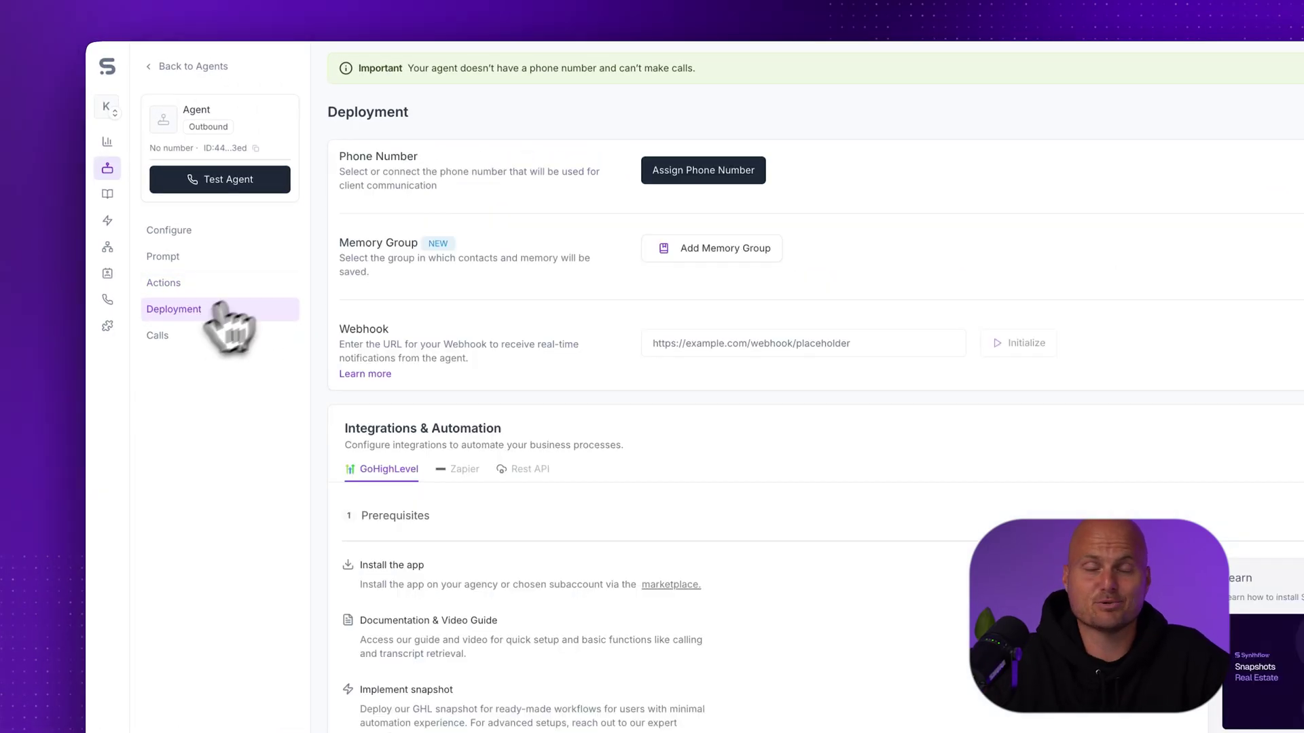
{"action": "left_click", "coordinate": [732, 181]}
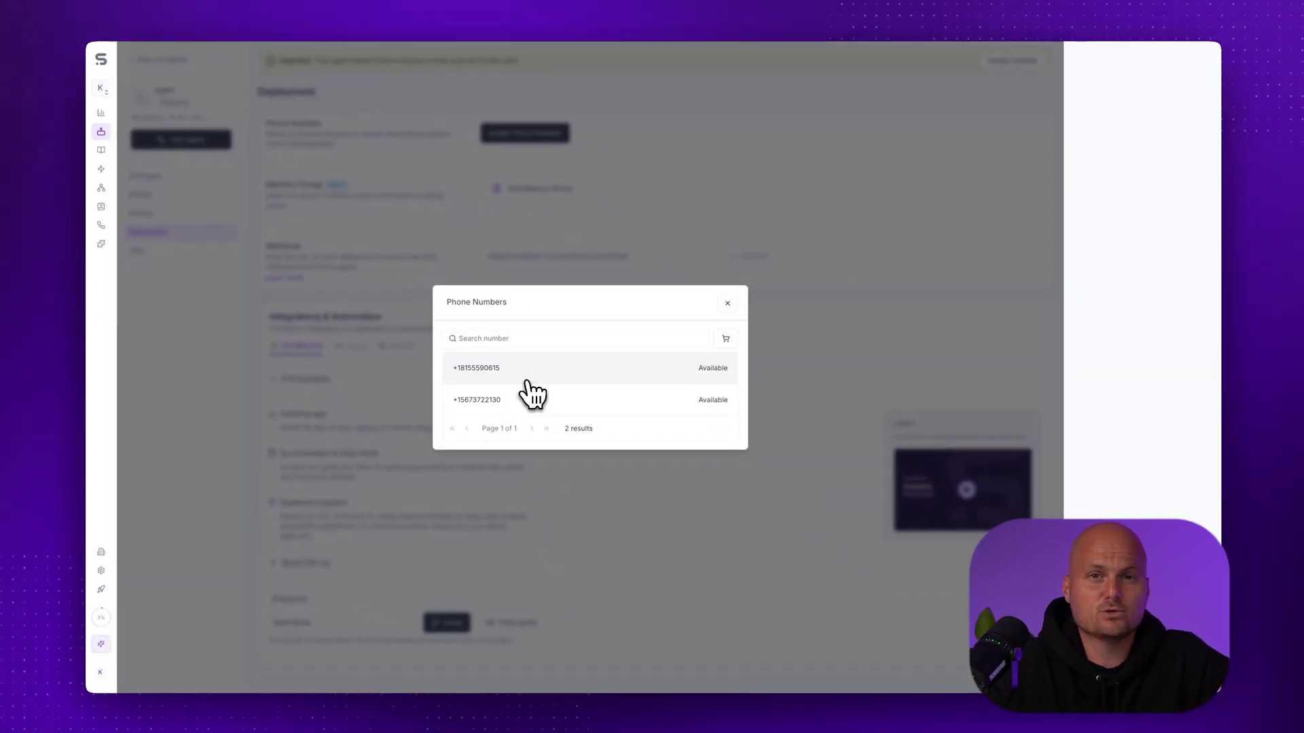
{"action": "key", "text": "Escape"}
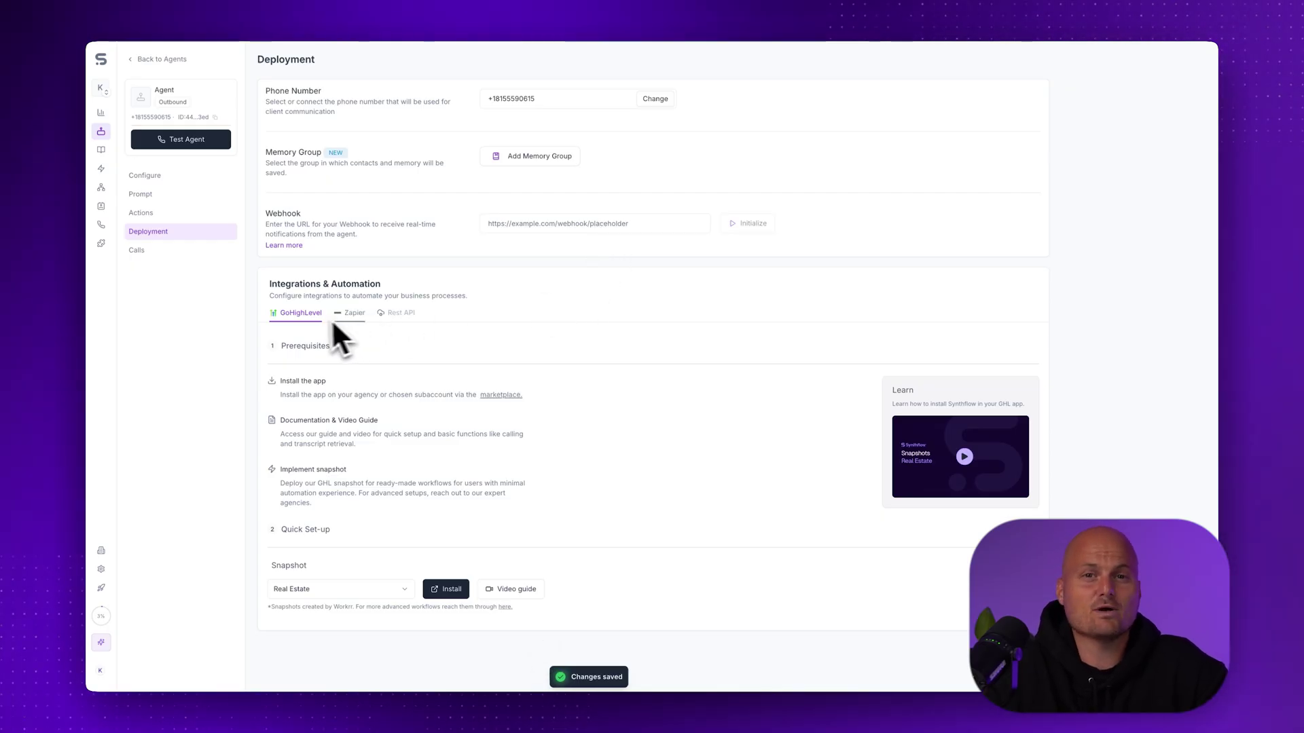
Look over the Zapier, Rest API and GoHighLevel integration options.
{"action": "left_click", "coordinate": [350, 311]}
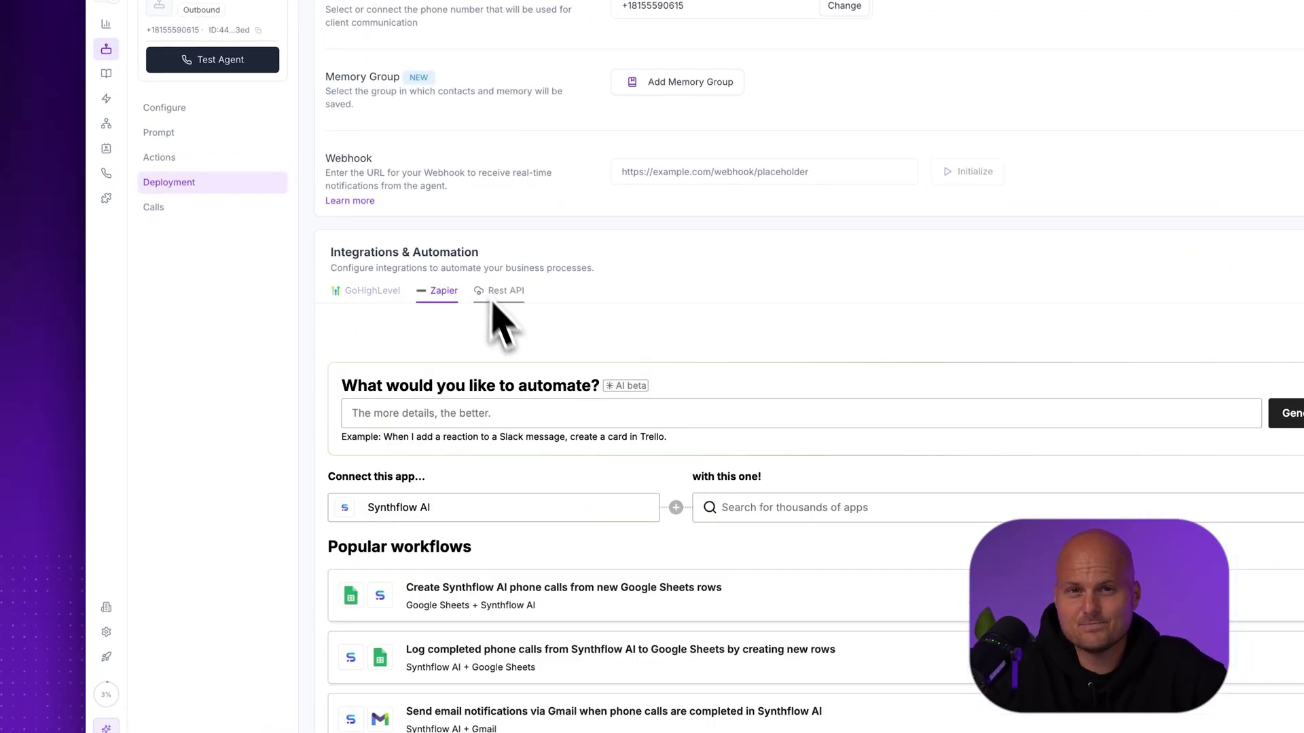
{"action": "scroll", "coordinate": [527, 447], "scroll_direction": "down", "scroll_amount": 3}
{"action": "scroll", "coordinate": [530, 452], "scroll_direction": "up", "scroll_amount": 3}
{"action": "left_click", "coordinate": [513, 289]}
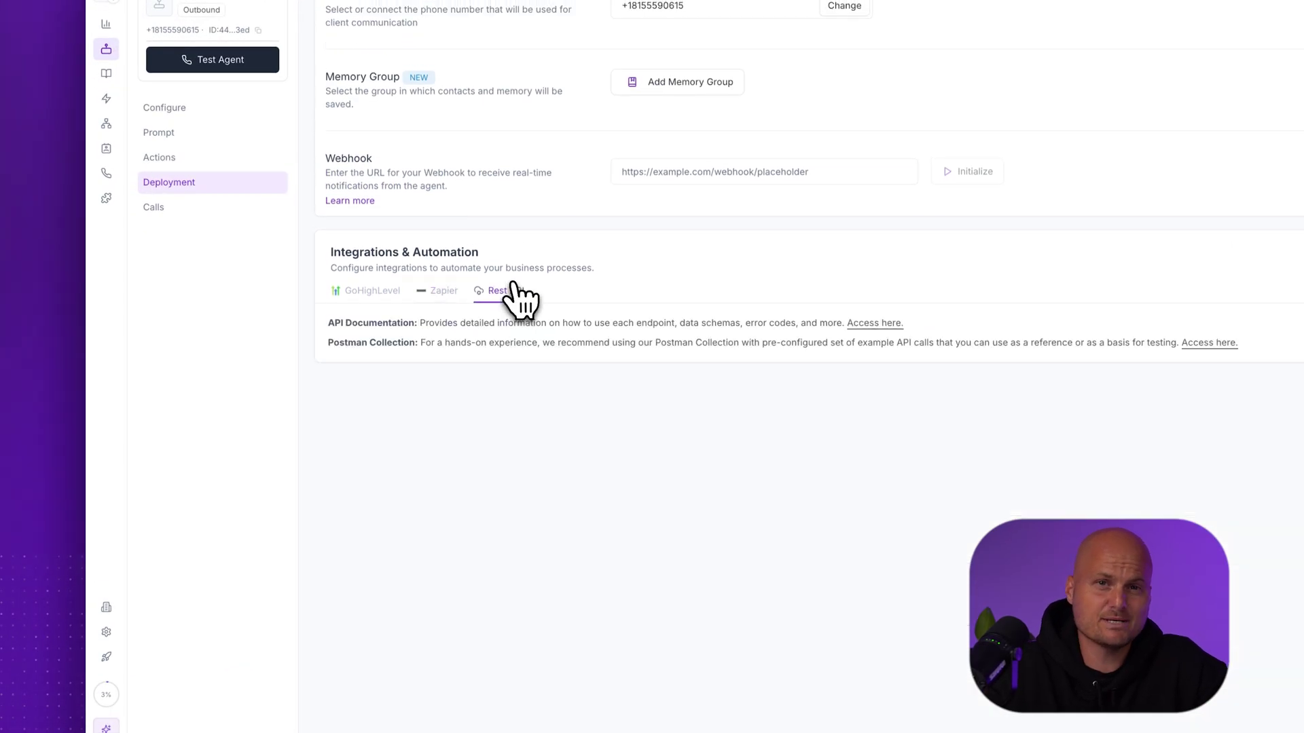
{"action": "left_click", "coordinate": [370, 290]}
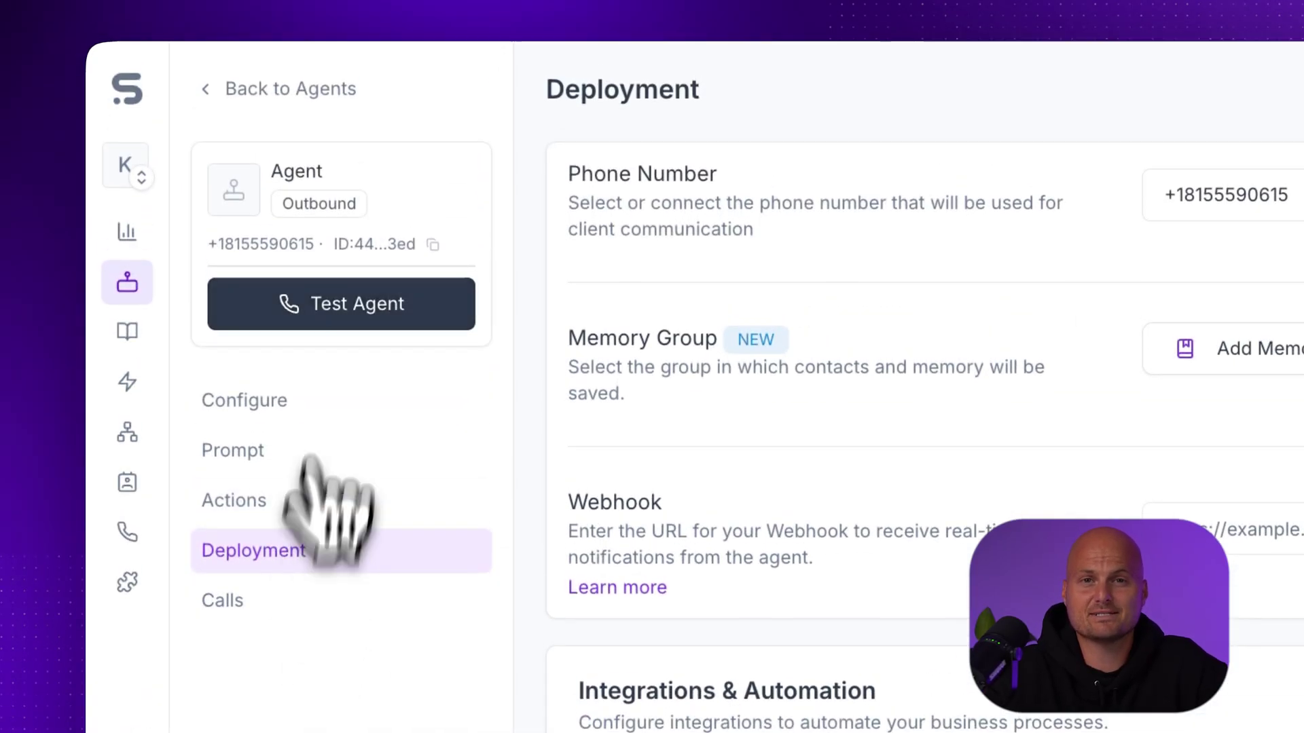
Enter the contact name, phone number and variable in Test Your Agent, then start the call.
{"action": "left_click", "coordinate": [345, 299]}
{"action": "left_click", "coordinate": [714, 363]}
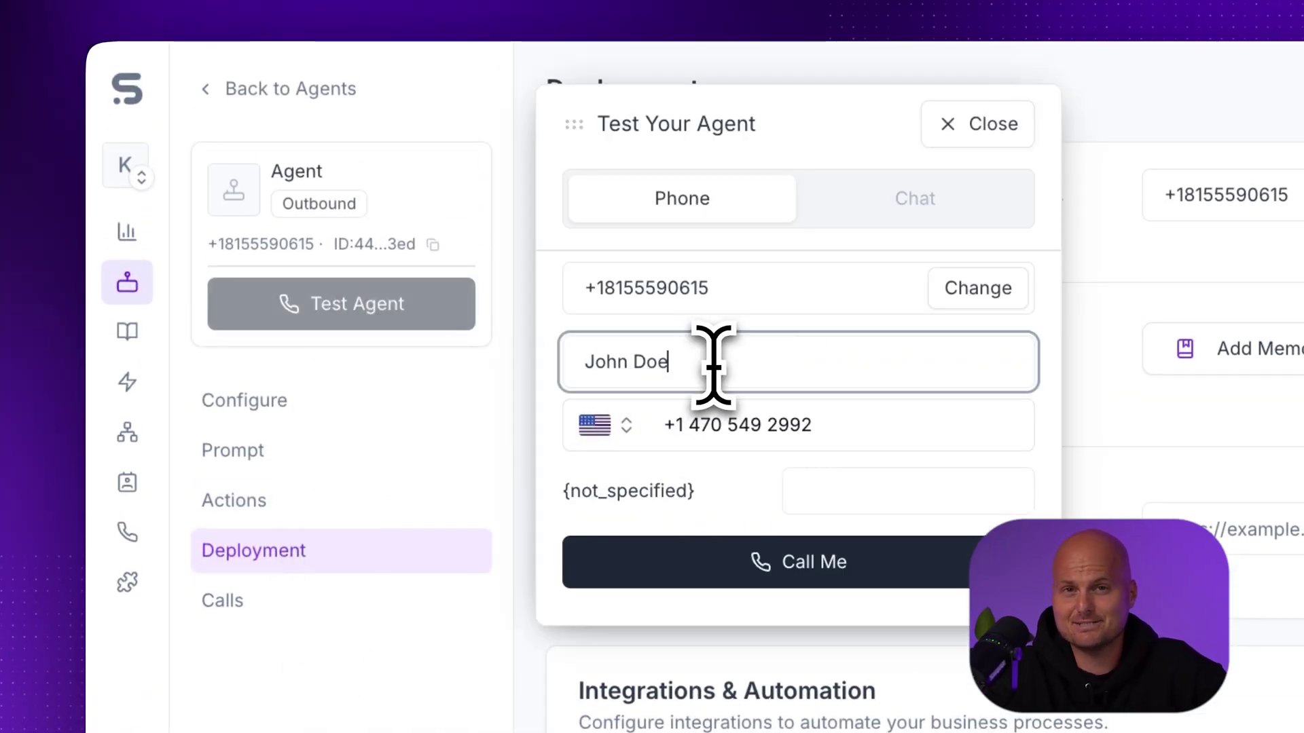
{"action": "left_click", "coordinate": [849, 434]}
{"action": "left_click", "coordinate": [856, 485]}
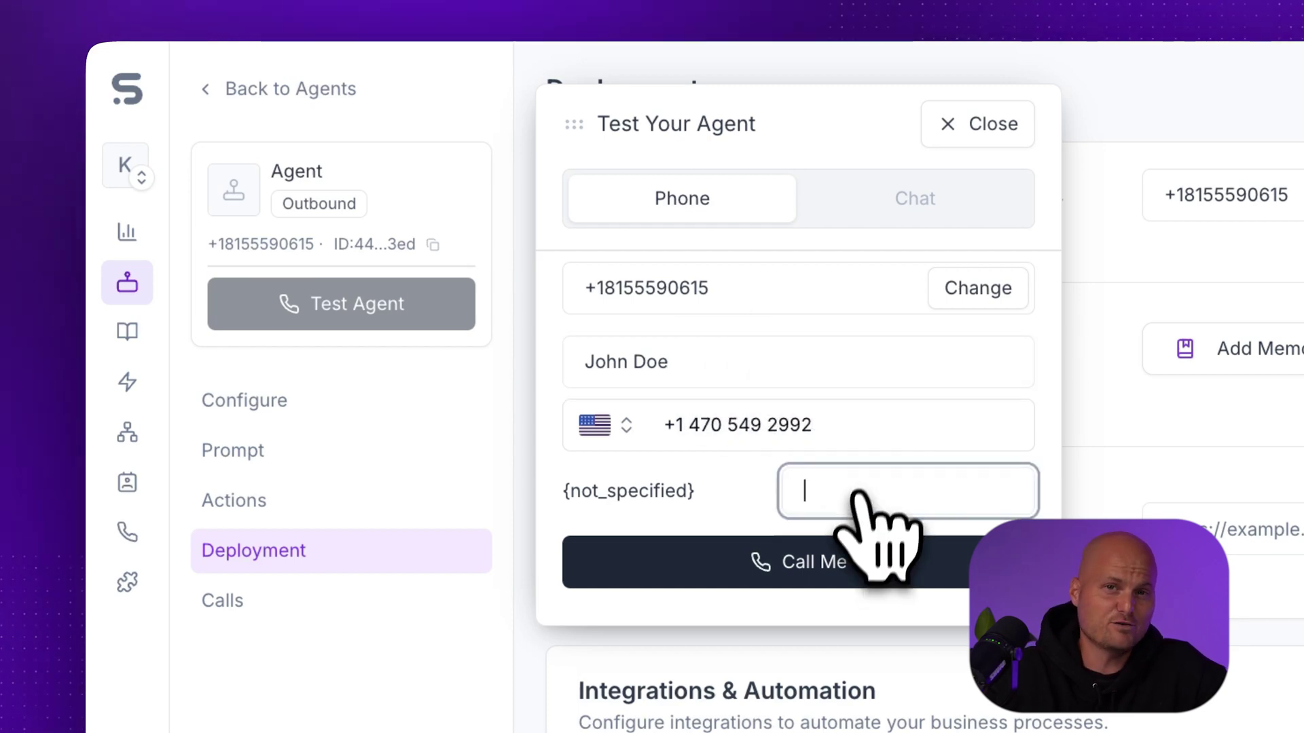
{"action": "left_click", "coordinate": [821, 572]}
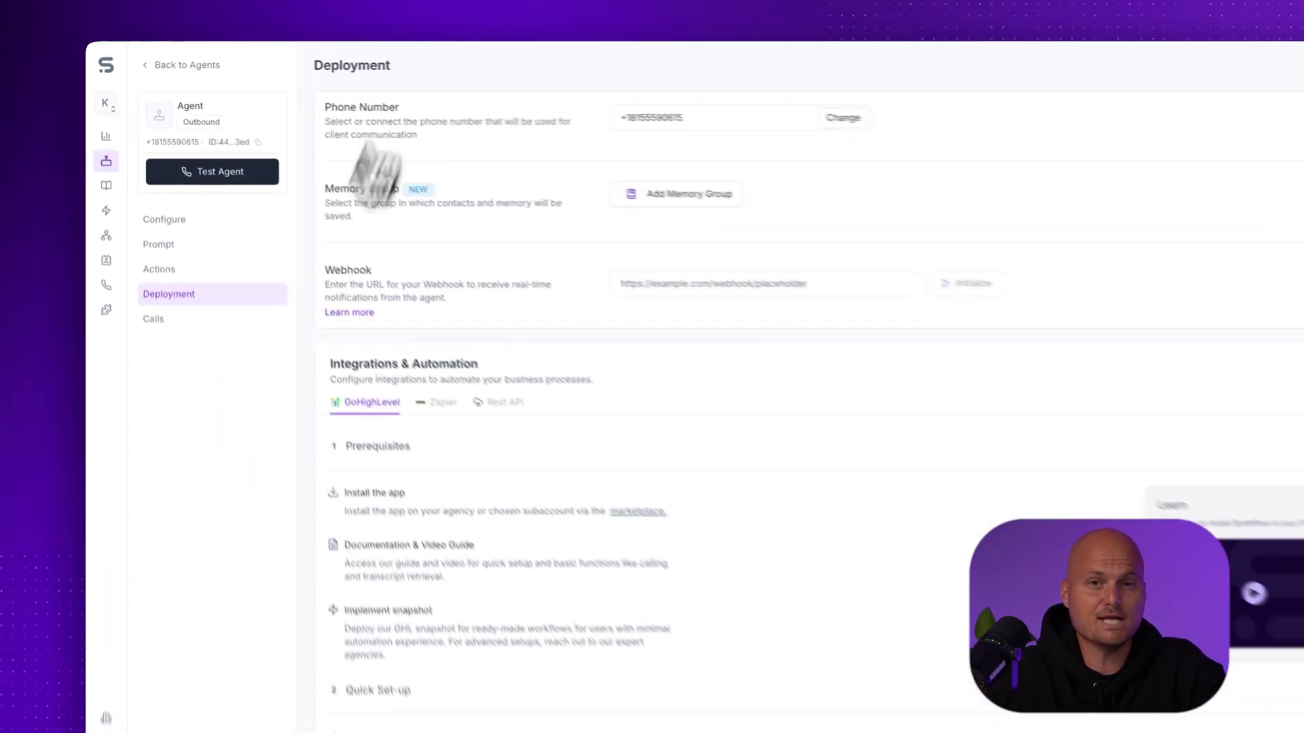
Open the test call and review its Transcript, Analysis, Actions and Details tabs.
{"action": "left_click", "coordinate": [222, 600]}
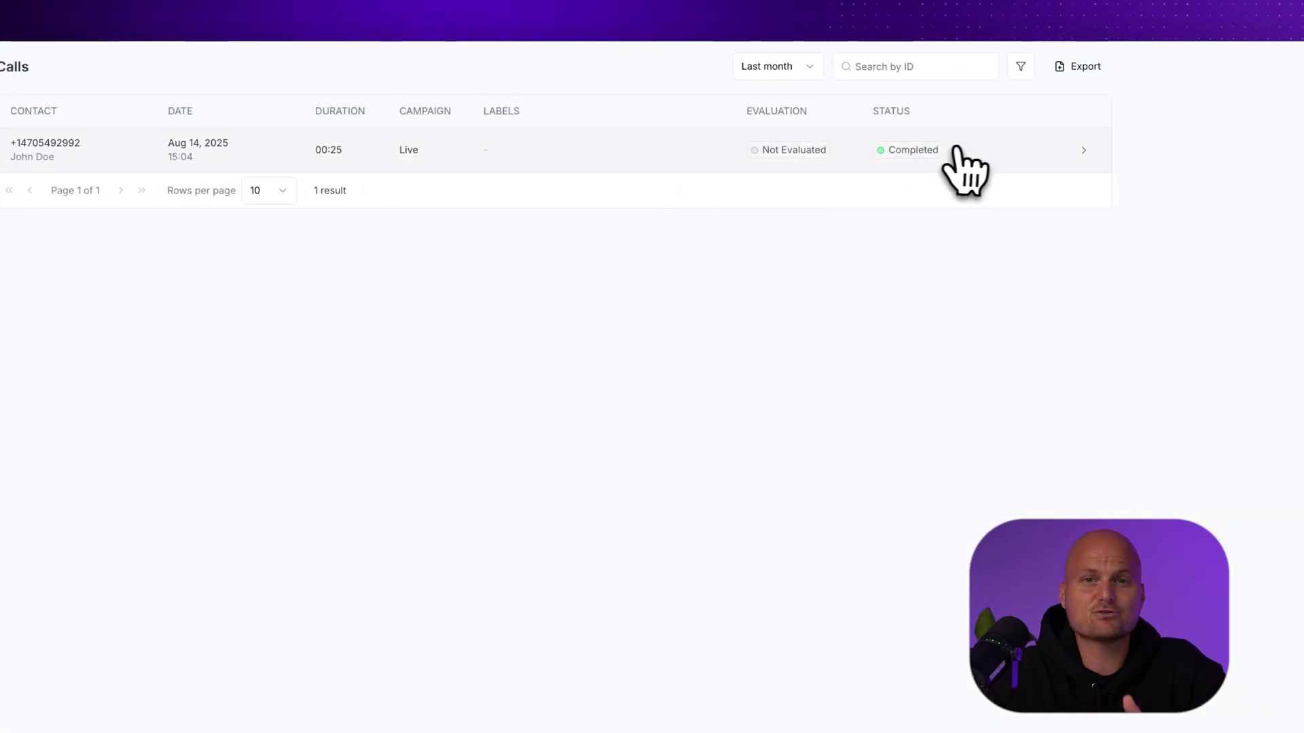
{"action": "left_click", "coordinate": [1282, 150]}
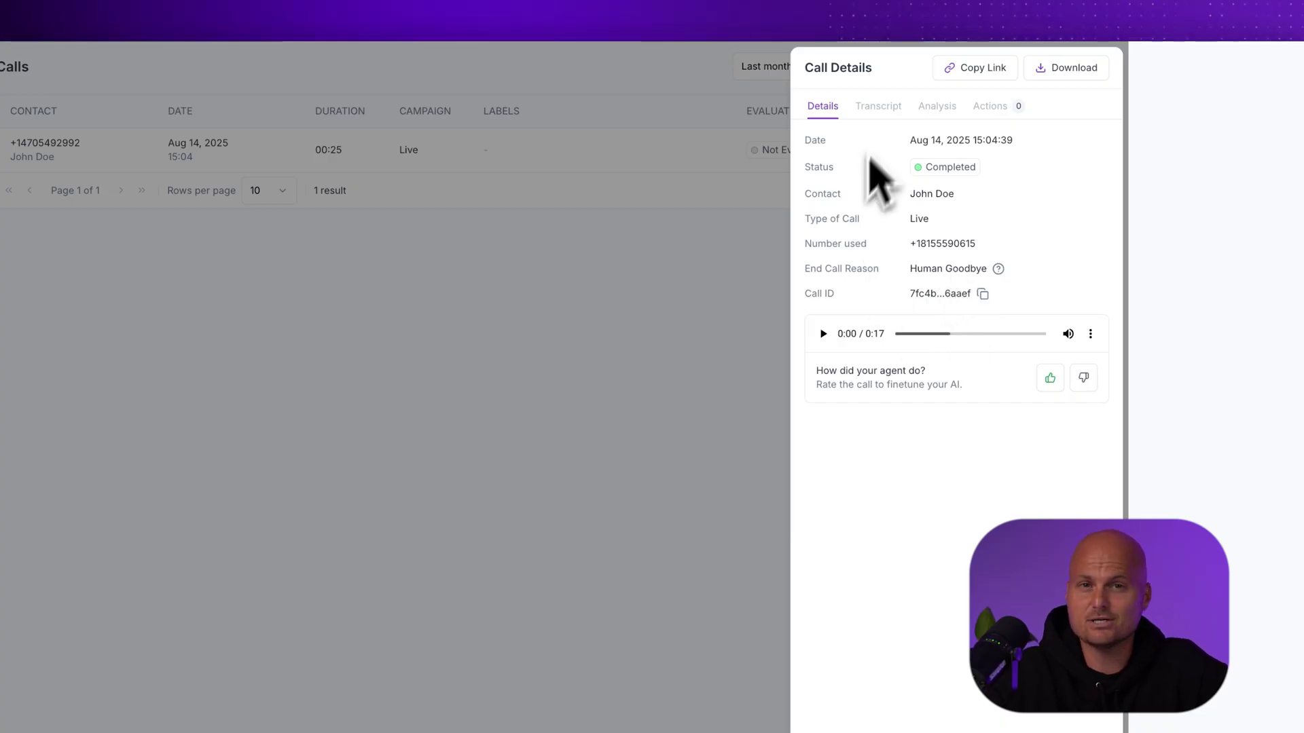
{"action": "left_click", "coordinate": [879, 108]}
{"action": "left_click", "coordinate": [941, 107]}
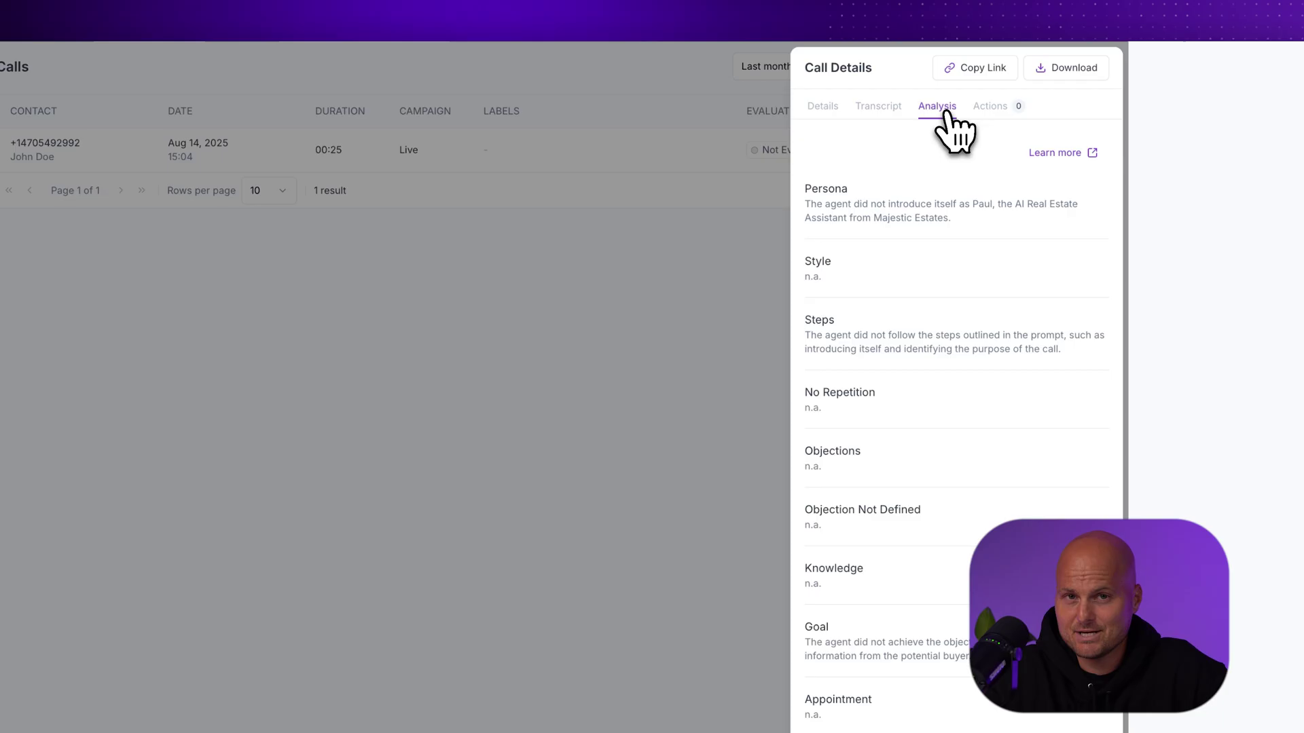
{"action": "left_click", "coordinate": [1002, 110]}
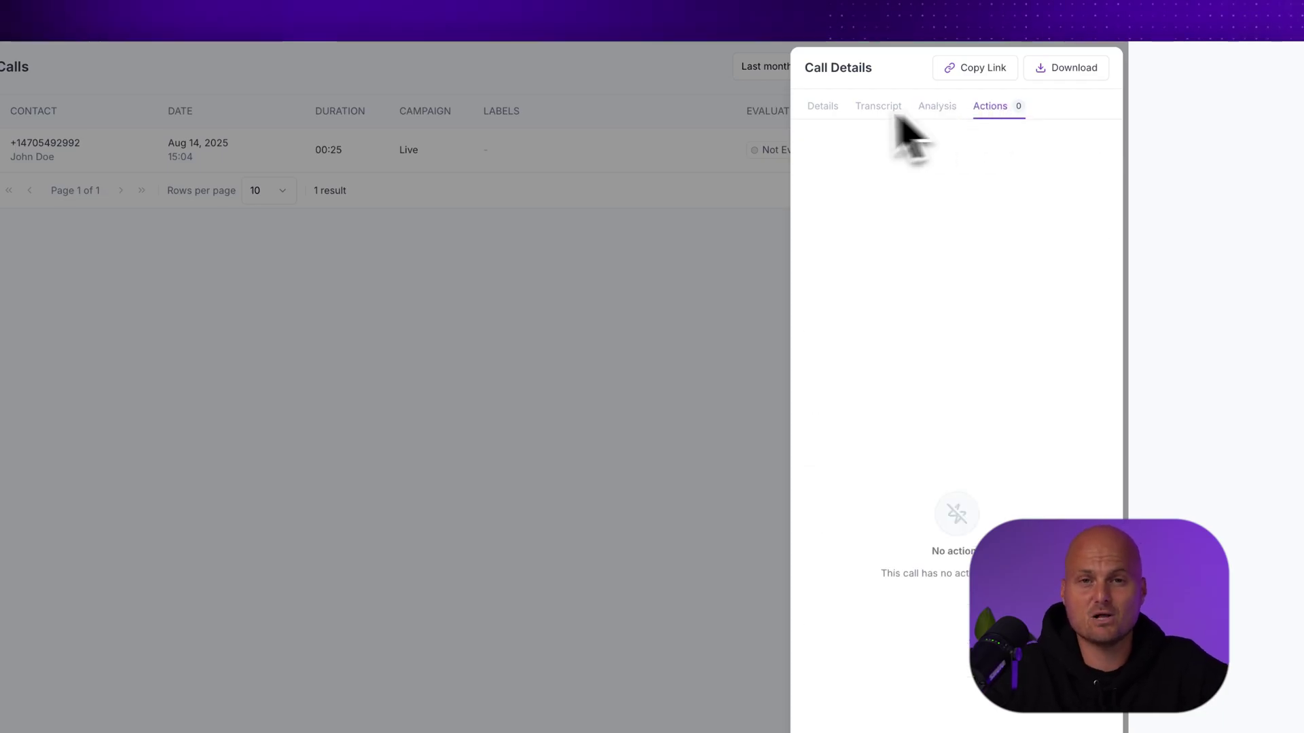
{"action": "left_click", "coordinate": [823, 109]}
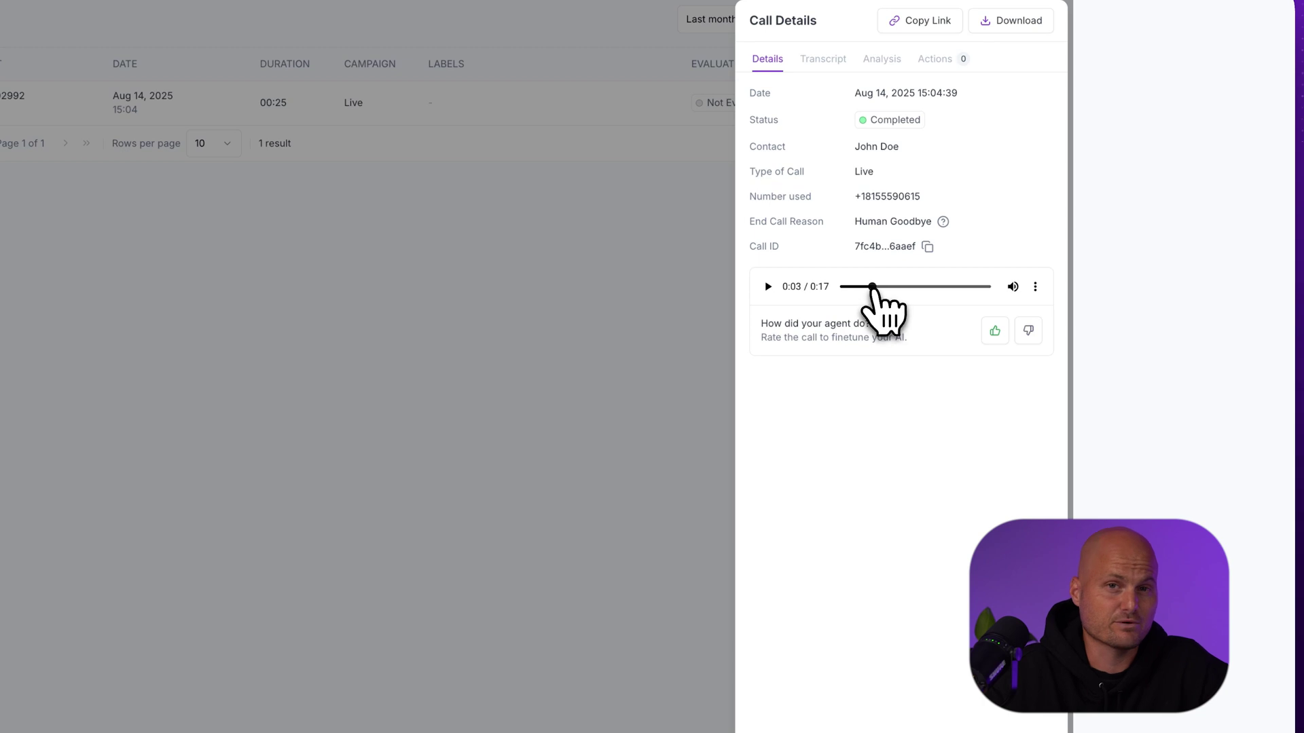
Rate the call thumbs-down with 'Agent Didn't Follow The Script', confirm and close.
{"action": "left_click", "coordinate": [997, 340]}
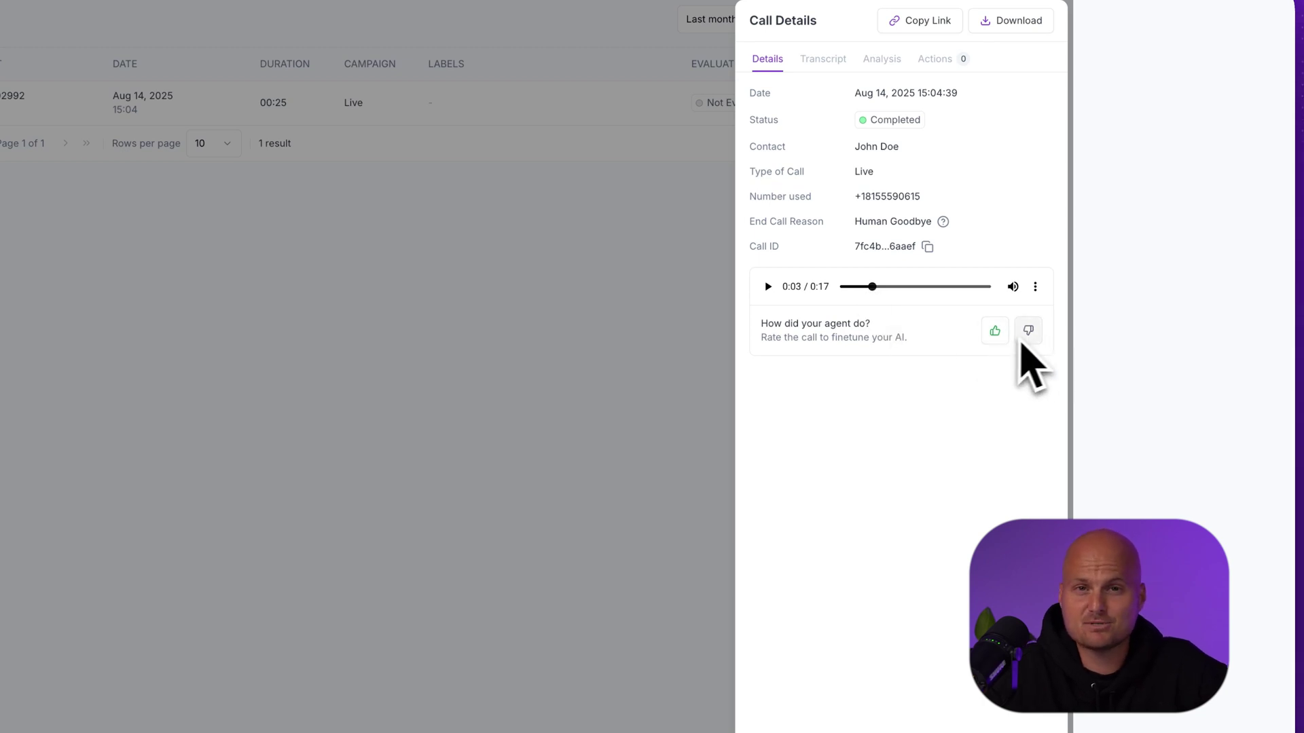
{"action": "left_click", "coordinate": [1028, 332]}
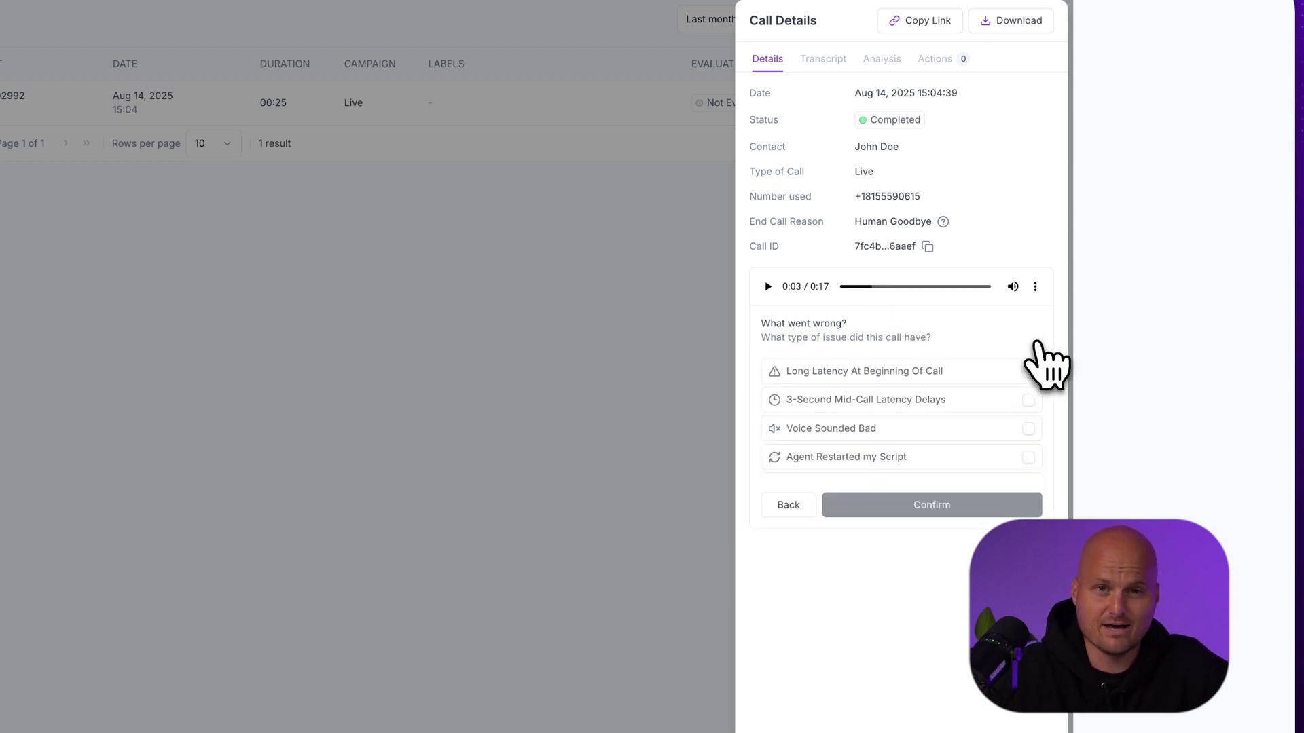
{"action": "scroll", "coordinate": [995, 443], "scroll_direction": "down", "scroll_amount": 3}
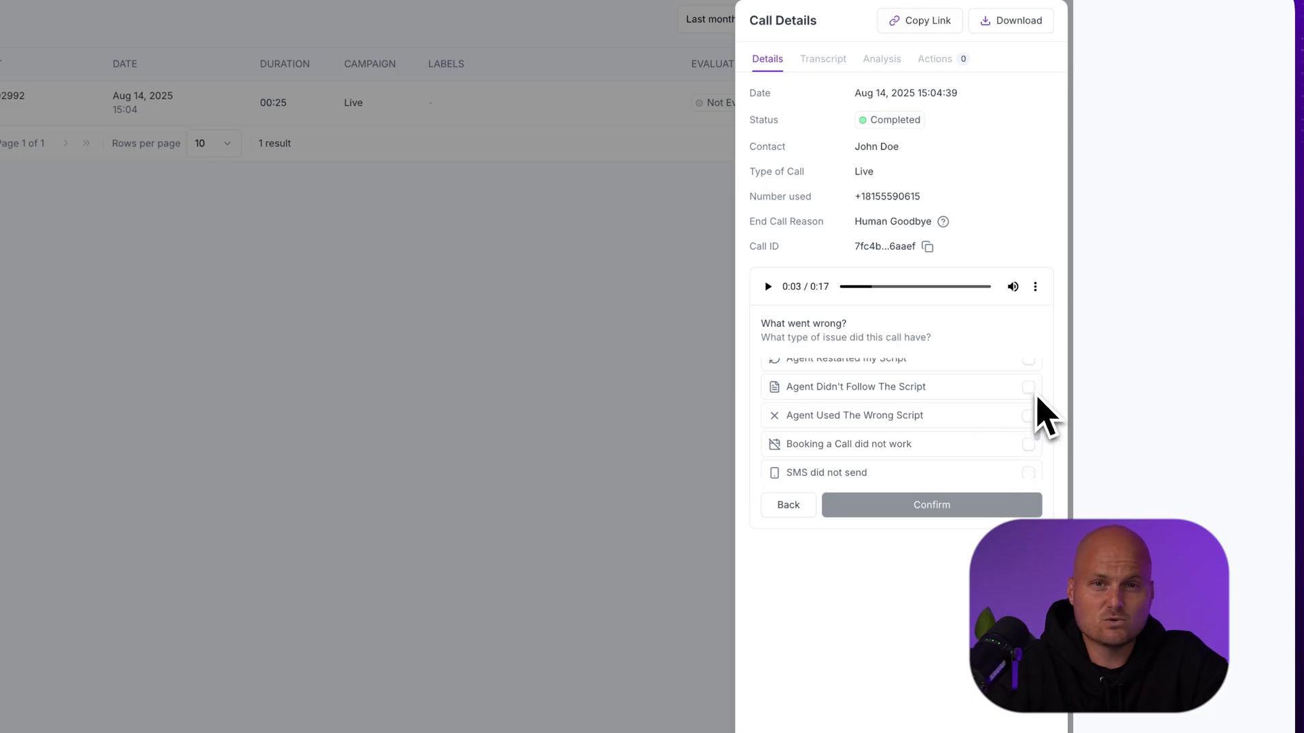
{"action": "scroll", "coordinate": [1039, 414], "scroll_direction": "up", "scroll_amount": 1}
{"action": "left_click", "coordinate": [1028, 365]}
{"action": "left_click", "coordinate": [1028, 393]}
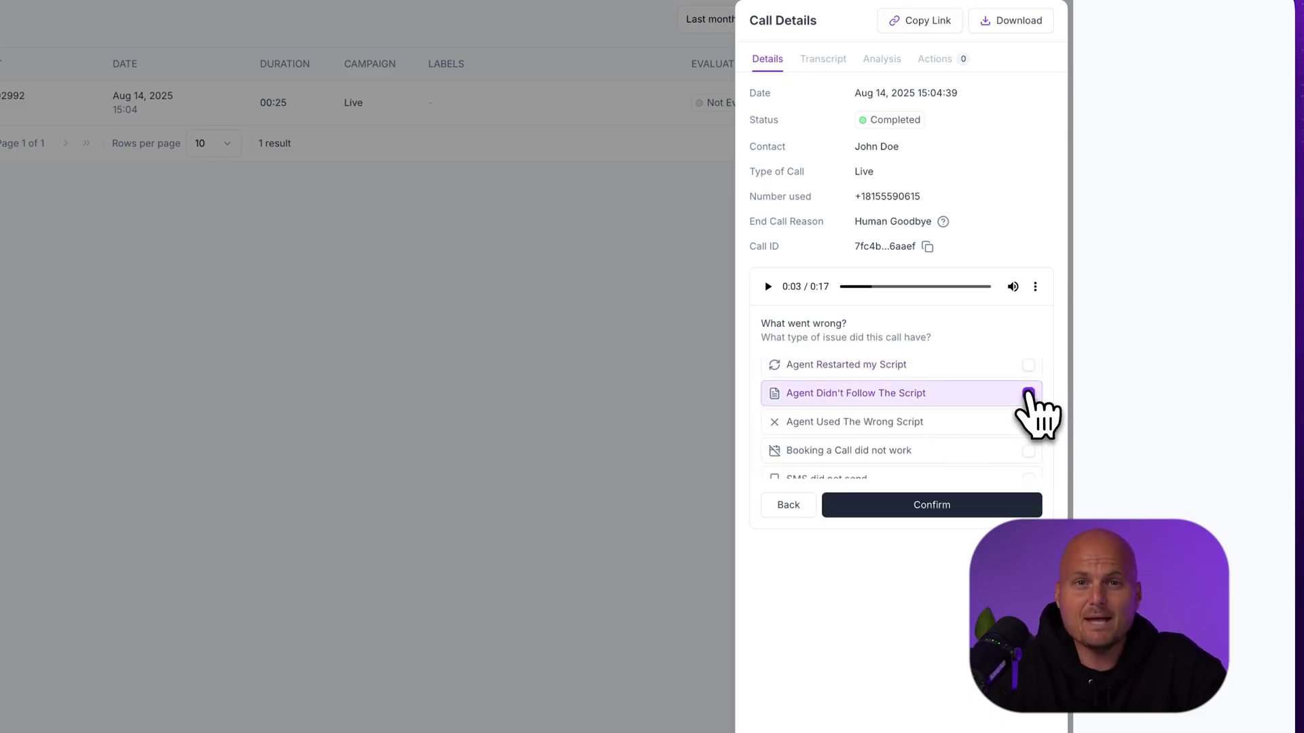
{"action": "scroll", "coordinate": [975, 448], "scroll_direction": "down", "scroll_amount": 2}
{"action": "left_click", "coordinate": [956, 506]}
{"action": "left_click", "coordinate": [794, 457]}
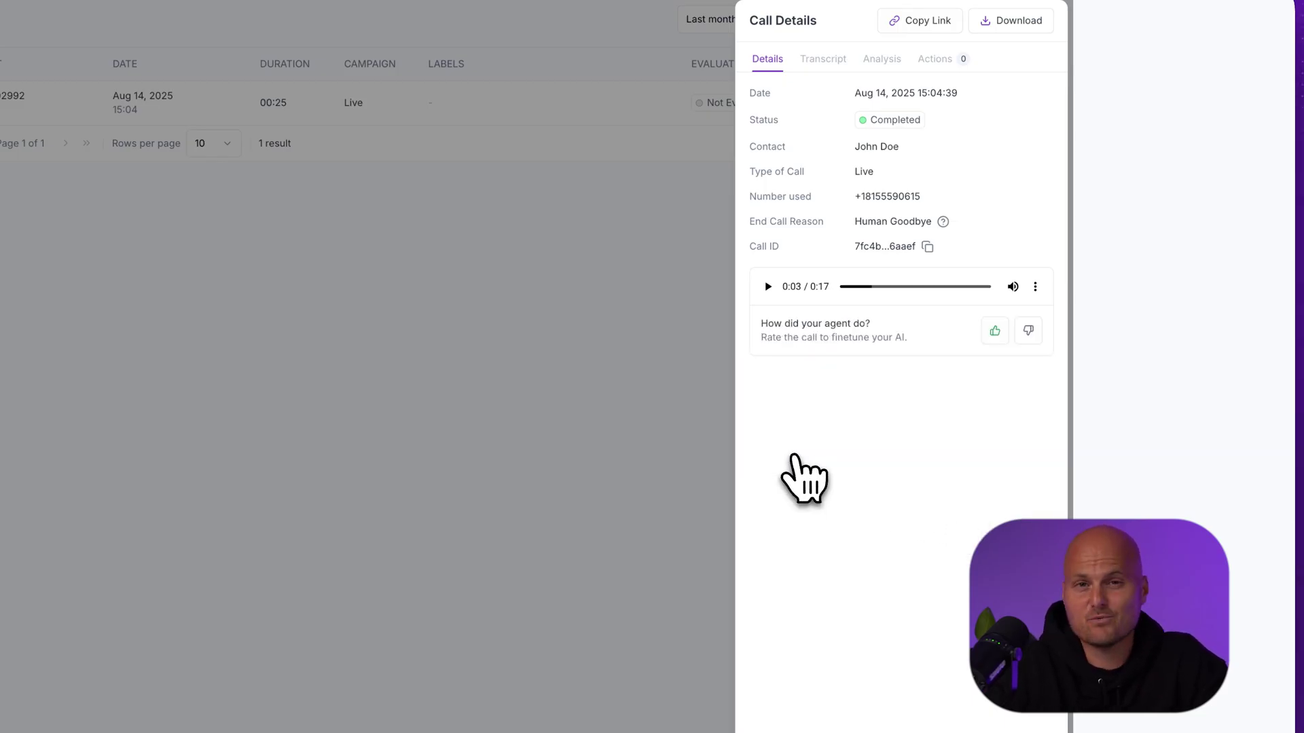
{"action": "left_click", "coordinate": [717, 230]}
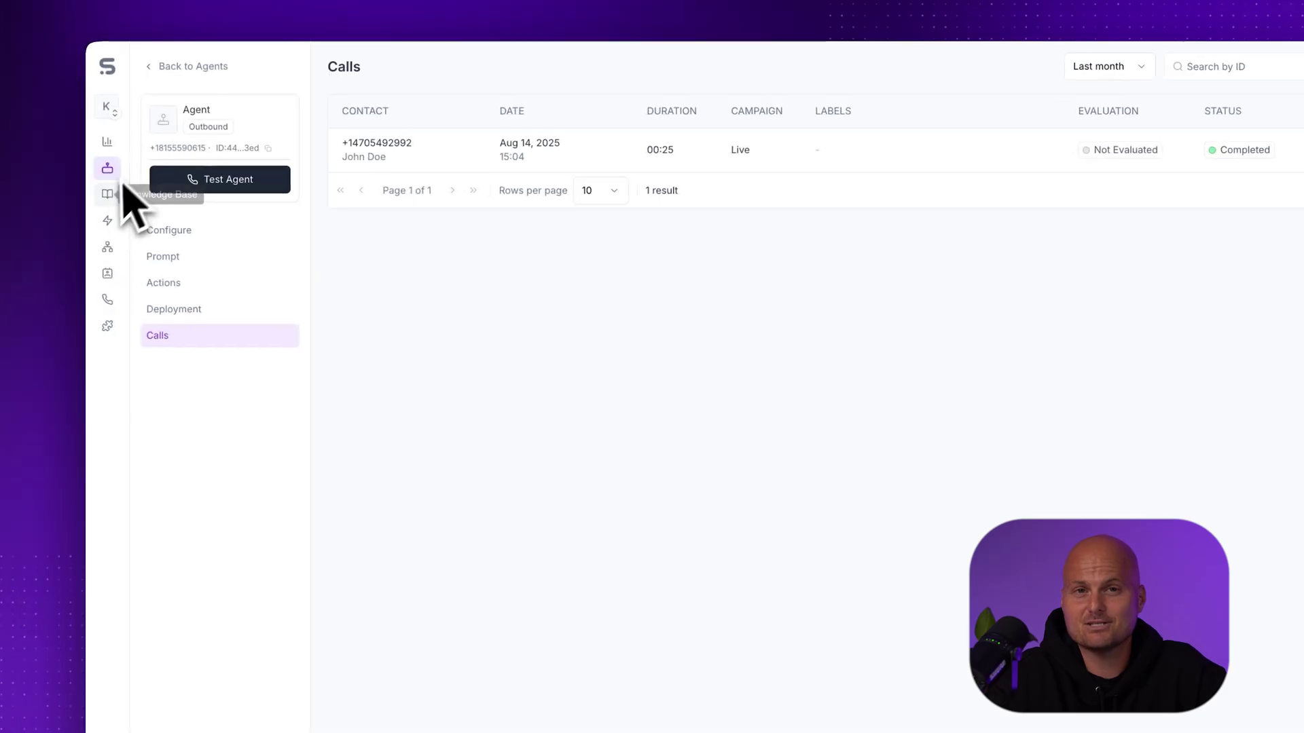
View the Analytics dashboard, switching Agents Performance between Calls, Success and Minutes.
{"action": "left_click", "coordinate": [175, 68]}
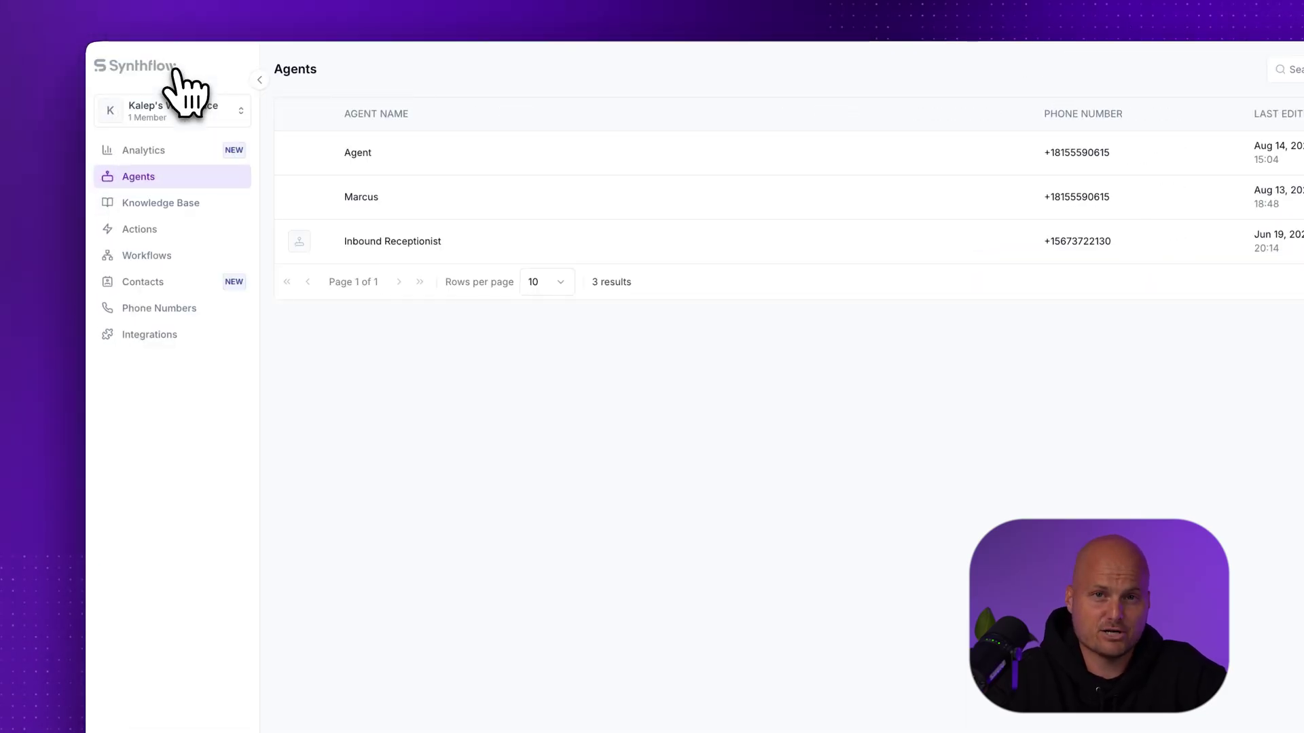
{"action": "left_click", "coordinate": [178, 148]}
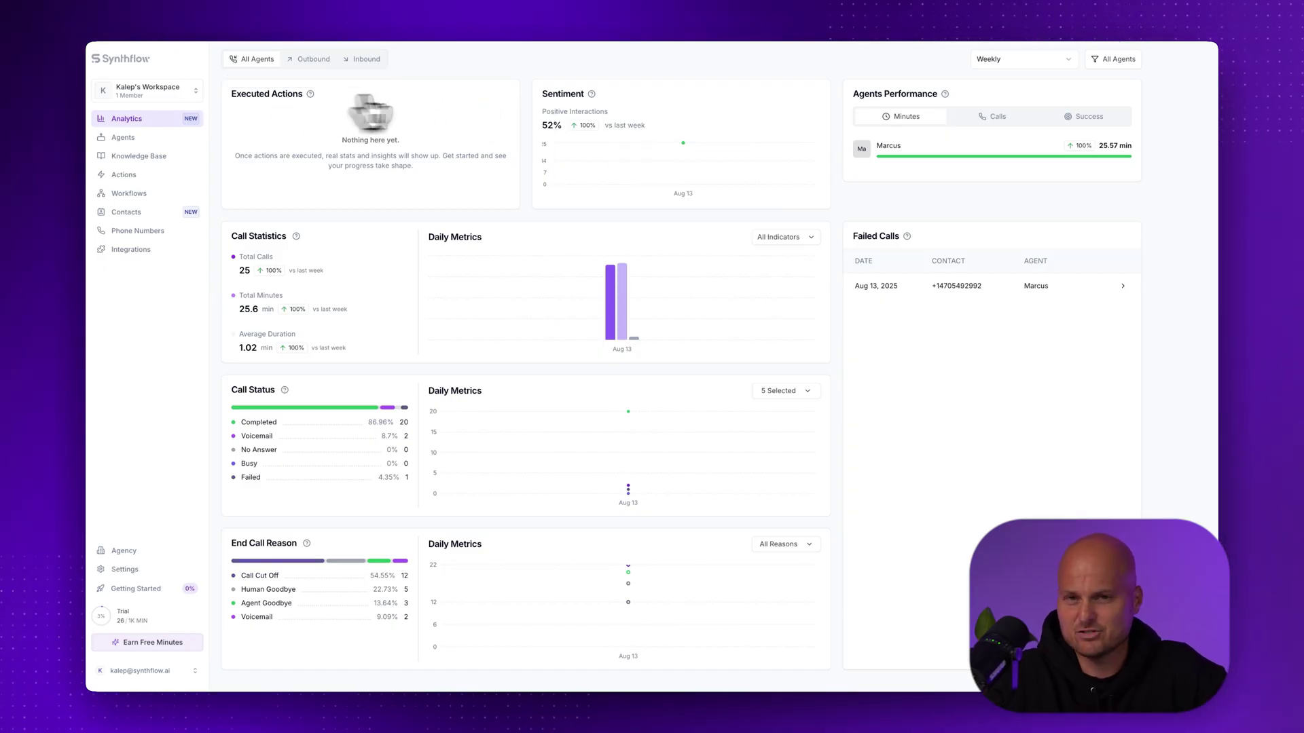
{"action": "left_click", "coordinate": [970, 121]}
{"action": "left_click", "coordinate": [1086, 120]}
{"action": "left_click", "coordinate": [1002, 121]}
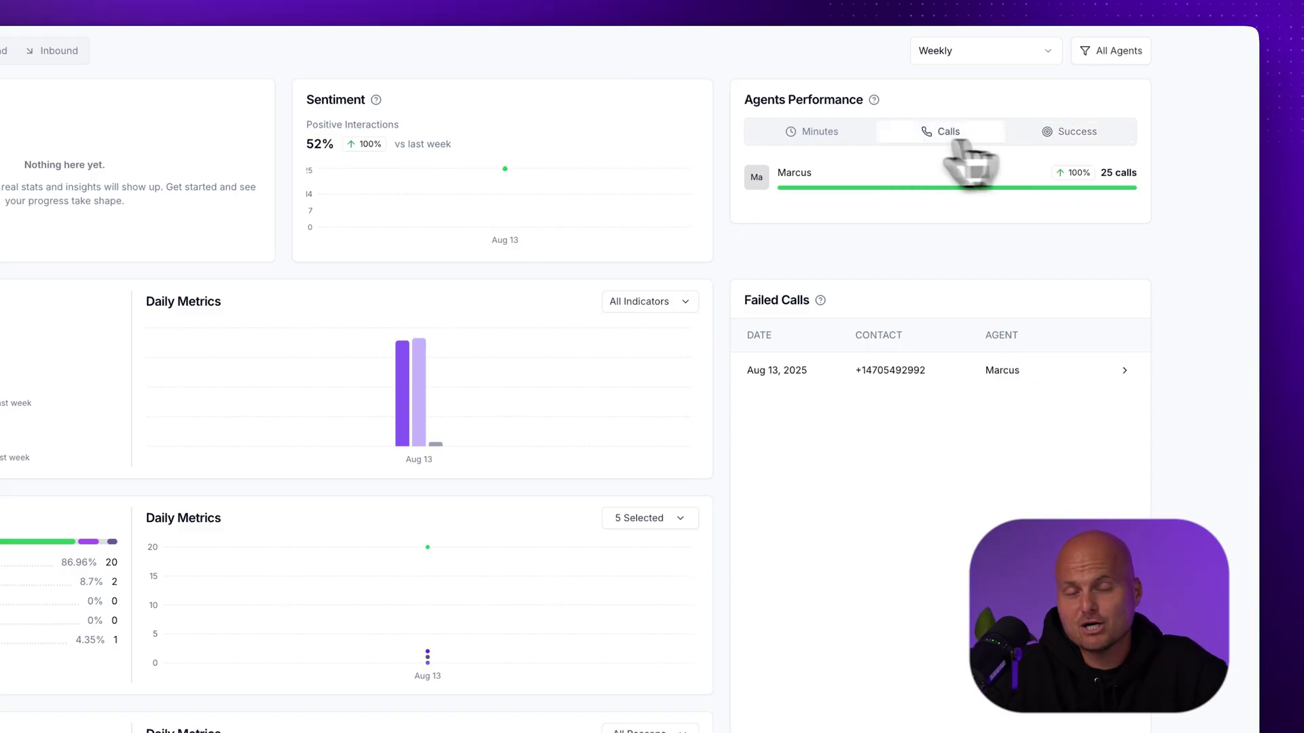
{"action": "left_click", "coordinate": [845, 132]}
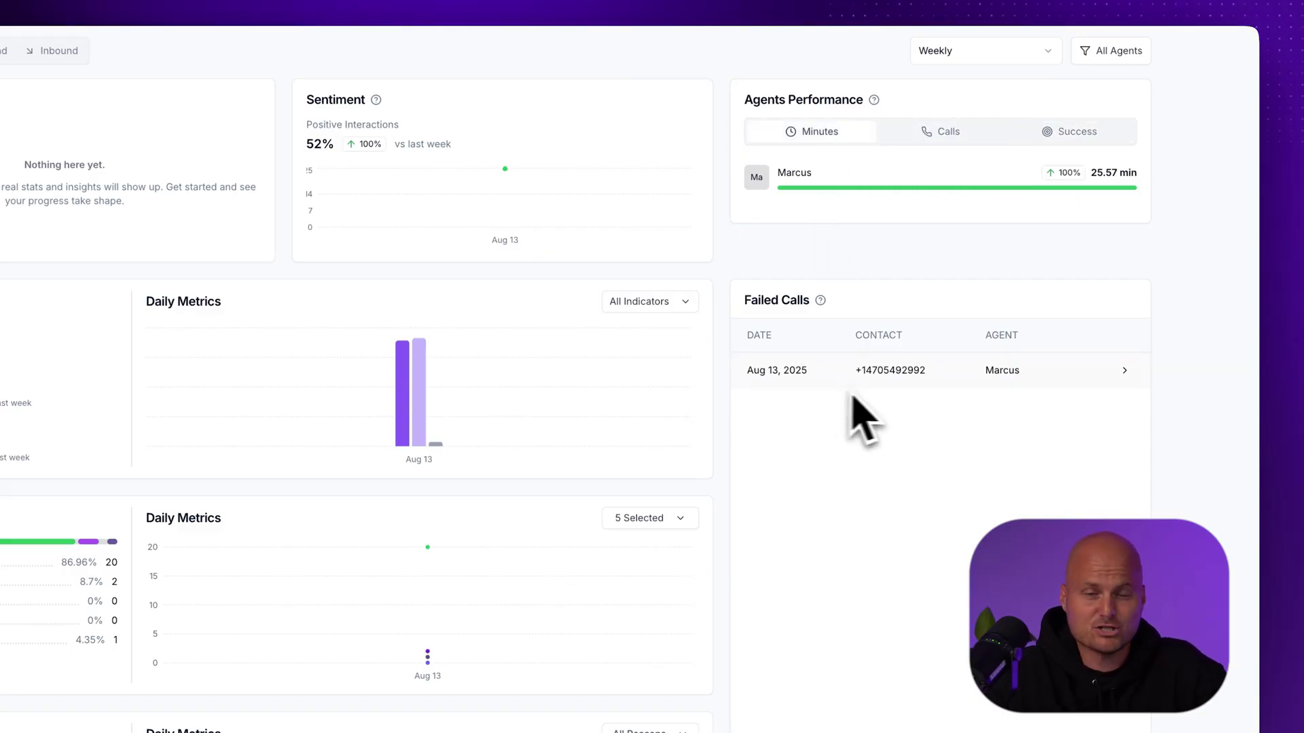